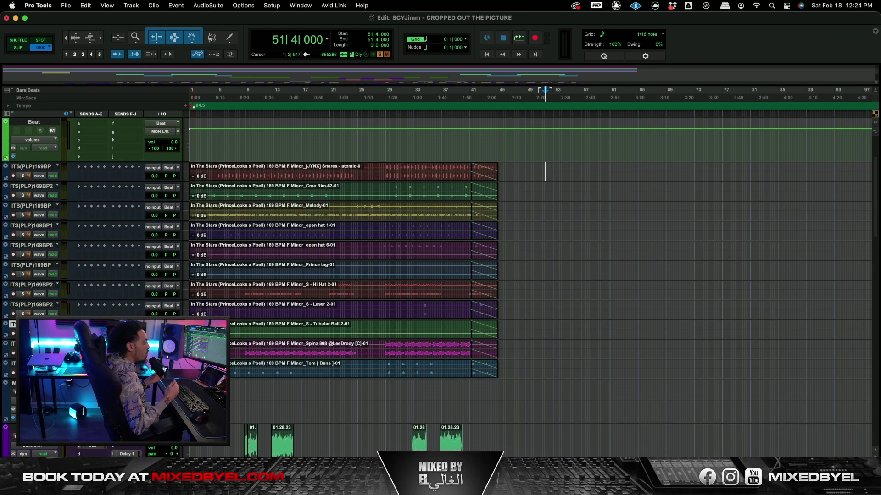
Examine the arrangement of the beat stem tracks and the vocal tracks across the session timeline.
{"action": "scroll", "coordinate": [449, 263], "scroll_direction": "down", "scroll_amount": 10}
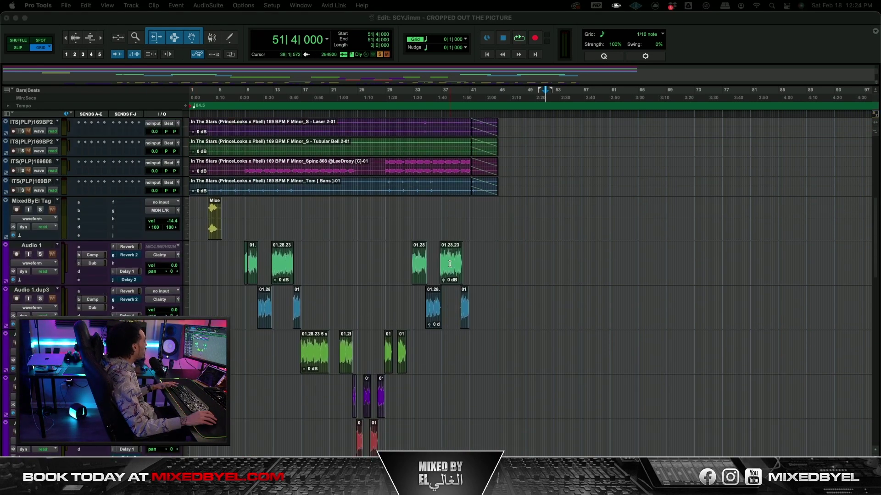
{"action": "scroll", "coordinate": [449, 264], "scroll_direction": "up", "scroll_amount": 10}
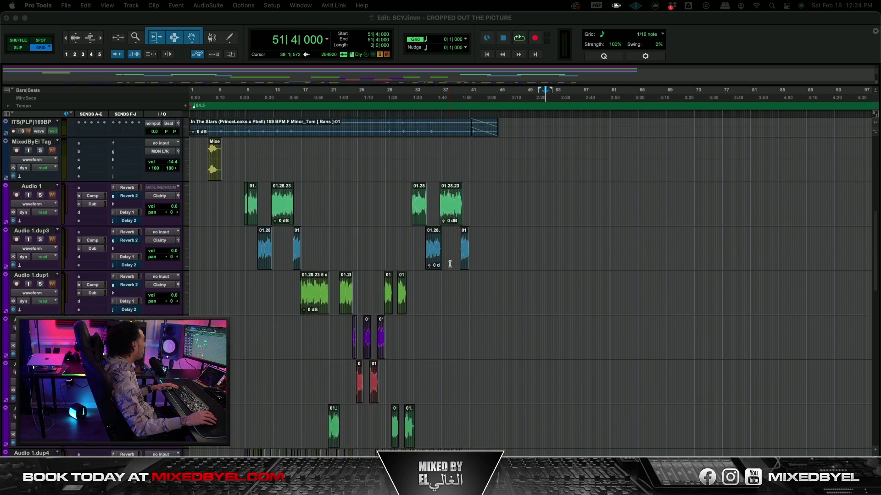
{"action": "scroll", "coordinate": [264, 197], "scroll_direction": "down", "scroll_amount": 5}
{"action": "scroll", "coordinate": [312, 207], "scroll_direction": "down", "scroll_amount": 1}
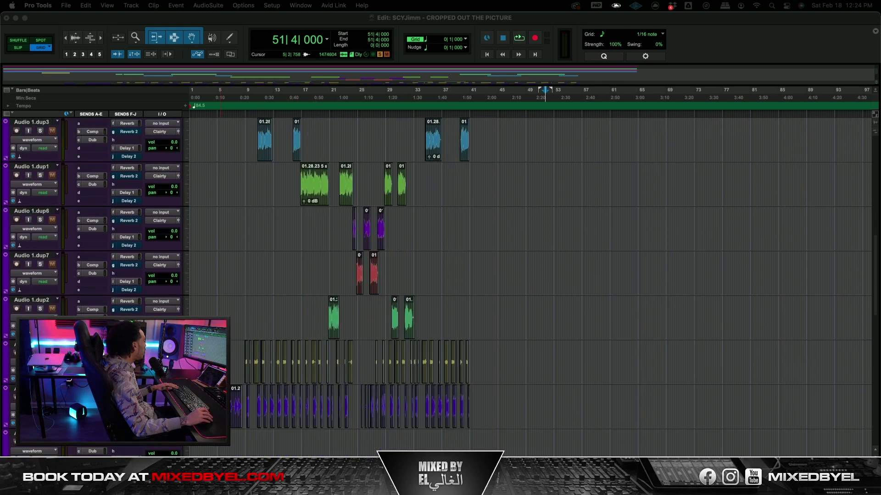
{"action": "scroll", "coordinate": [297, 413], "scroll_direction": "up", "scroll_amount": 3}
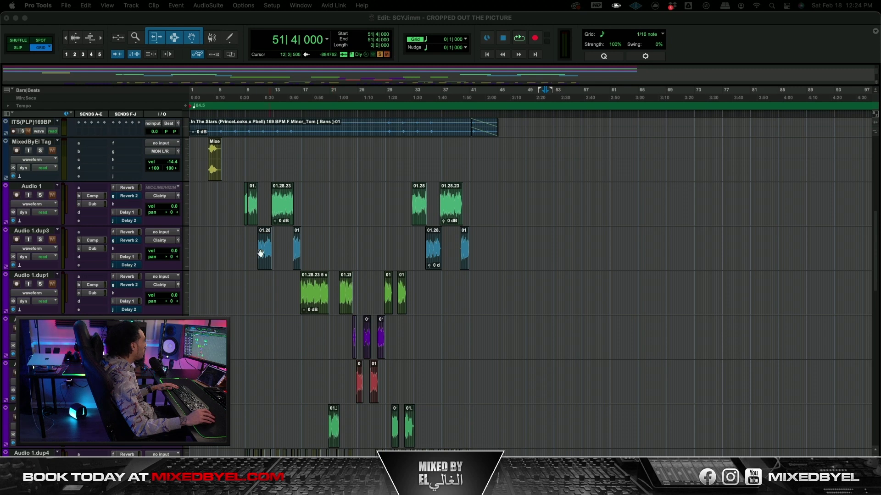
{"action": "scroll", "coordinate": [284, 236], "scroll_direction": "down", "scroll_amount": 1}
{"action": "scroll", "coordinate": [291, 241], "scroll_direction": "down", "scroll_amount": 2}
{"action": "scroll", "coordinate": [292, 242], "scroll_direction": "up", "scroll_amount": 2}
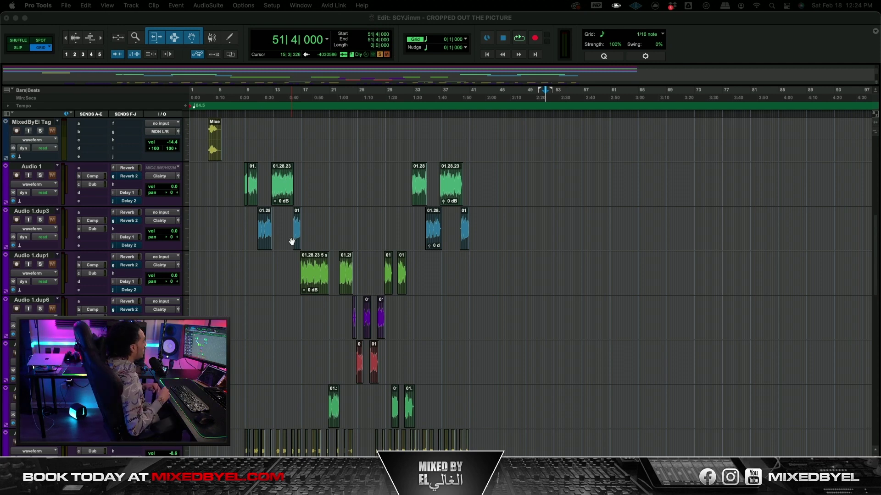
{"action": "left_click", "coordinate": [281, 214]}
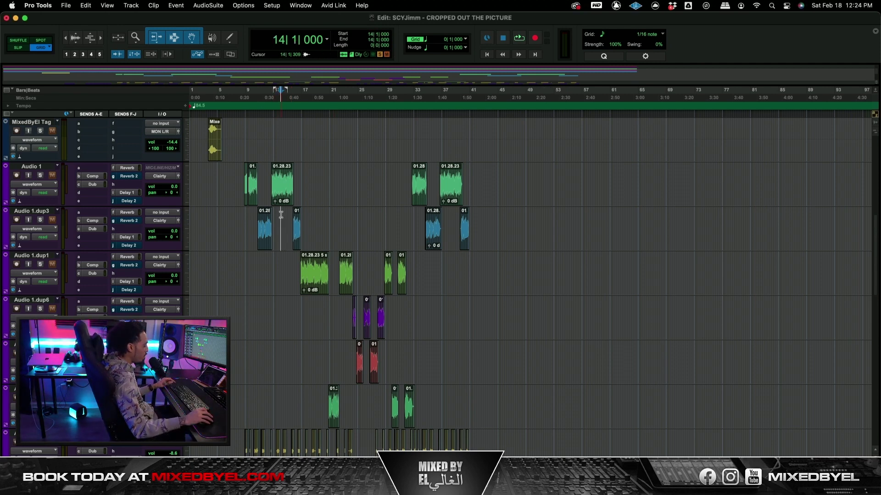
{"action": "scroll", "coordinate": [294, 216], "scroll_direction": "up", "scroll_amount": 2}
{"action": "scroll", "coordinate": [321, 217], "scroll_direction": "down", "scroll_amount": 1}
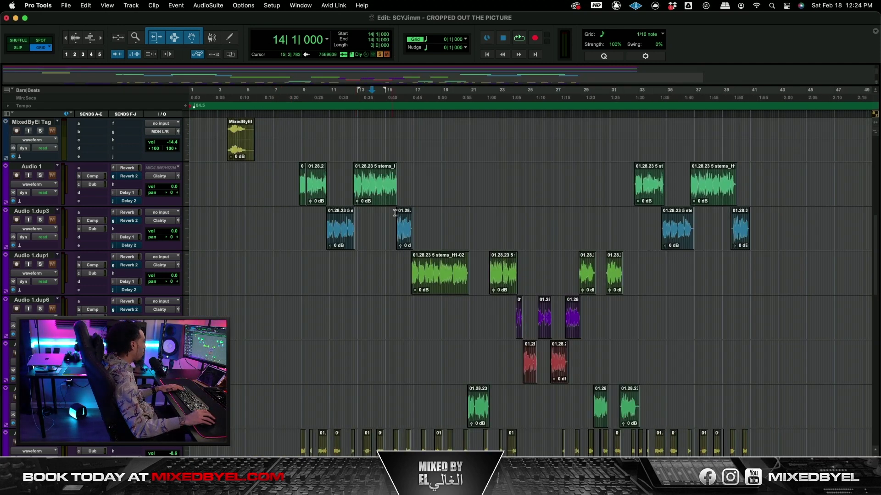
Review the full mix reference, the beat reference and the individual beat stem tracks above the vocals.
{"action": "scroll", "coordinate": [384, 216], "scroll_direction": "up", "scroll_amount": 3}
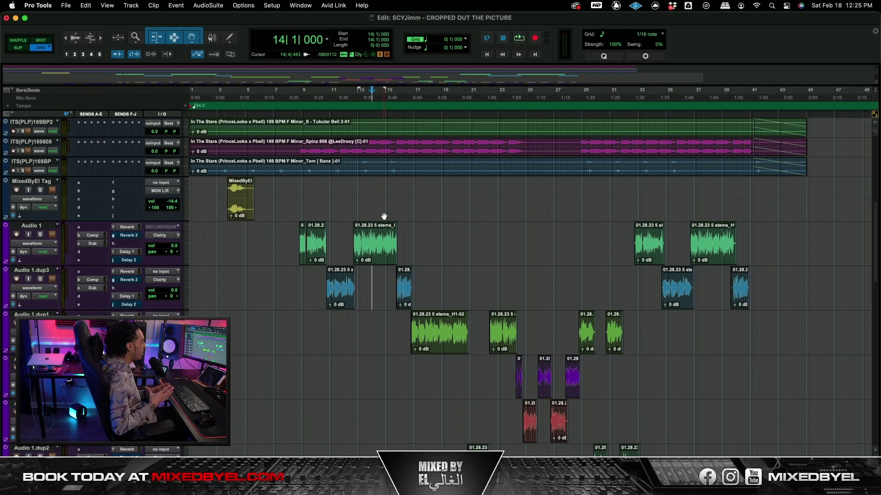
{"action": "scroll", "coordinate": [382, 217], "scroll_direction": "up", "scroll_amount": 5}
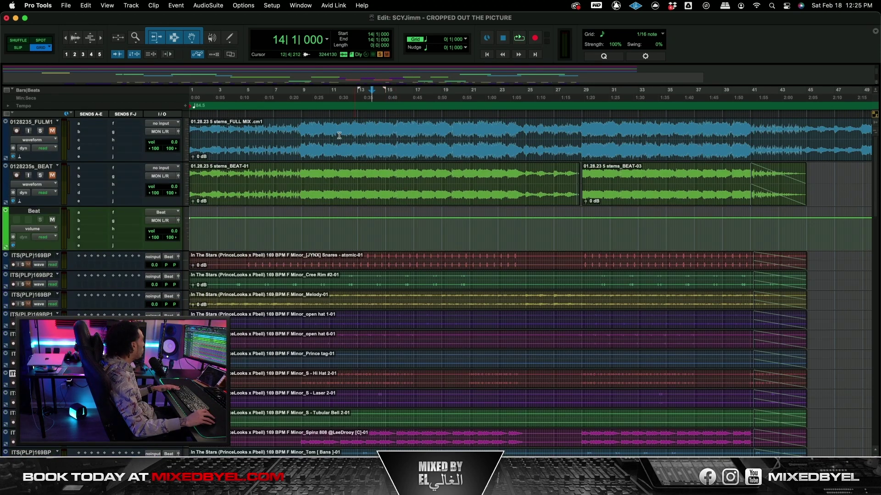
{"action": "left_click", "coordinate": [353, 132]}
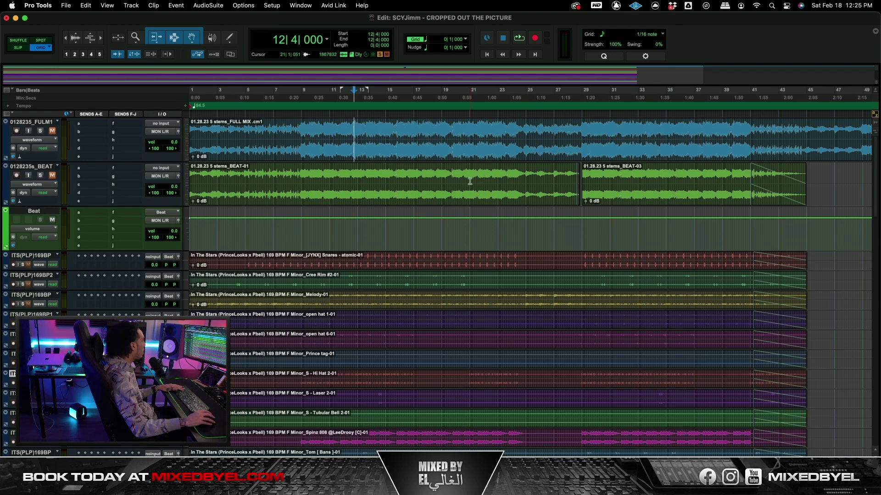
{"action": "scroll", "coordinate": [498, 196], "scroll_direction": "down", "scroll_amount": 1}
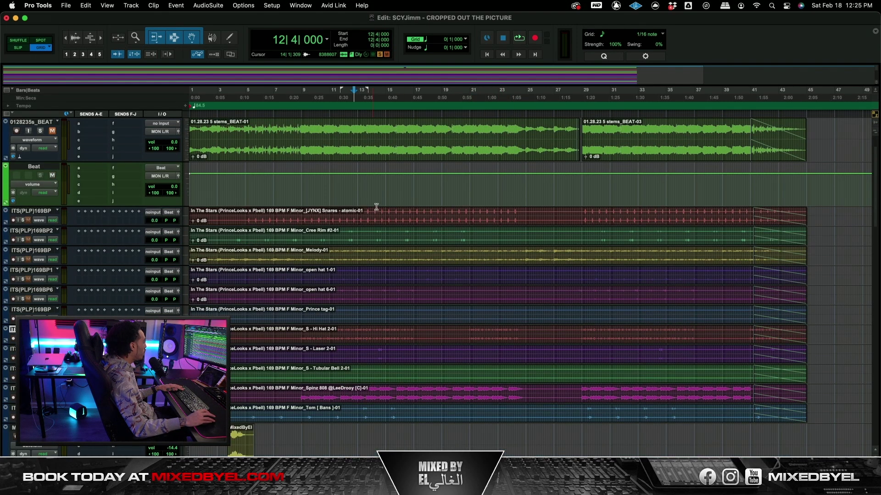
{"action": "scroll", "coordinate": [446, 235], "scroll_direction": "down", "scroll_amount": 3}
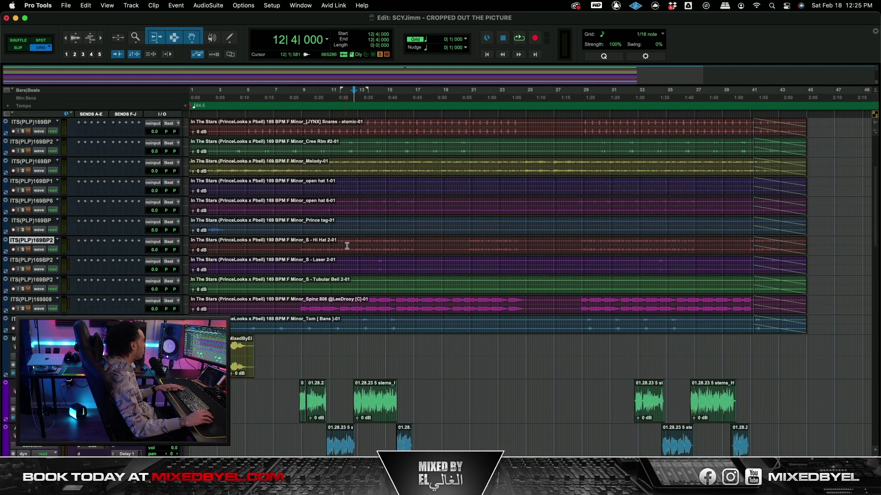
{"action": "scroll", "coordinate": [367, 250], "scroll_direction": "up", "scroll_amount": 1}
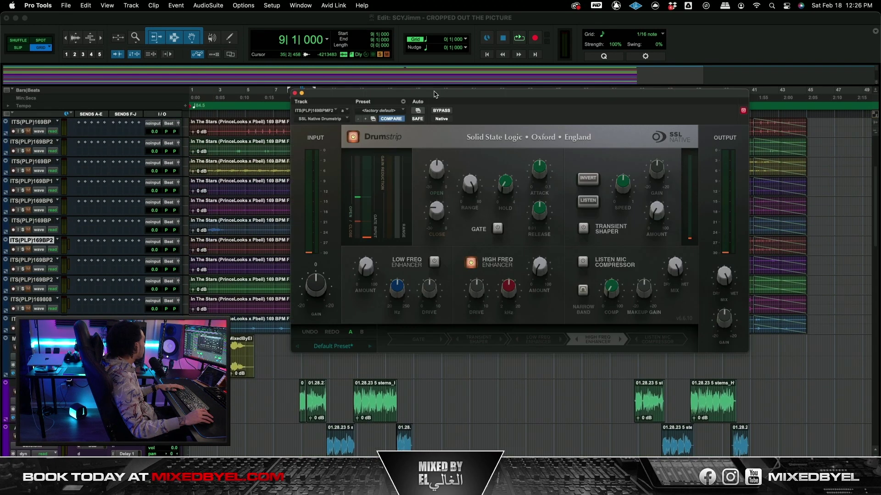
Inspect the High Freq Enhancer settings in the hi-hat track's SSL Native Drumstrip, and close the plug-in window.
{"action": "left_click_drag", "start_coordinate": [435, 93], "coordinate": [355, 70]}
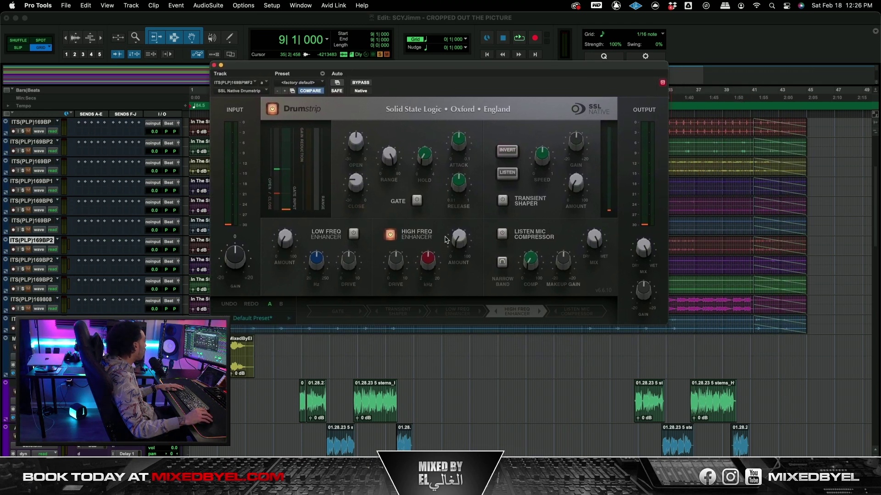
{"action": "mouse_move", "coordinate": [459, 239]}
{"action": "mouse_move", "coordinate": [426, 263]}
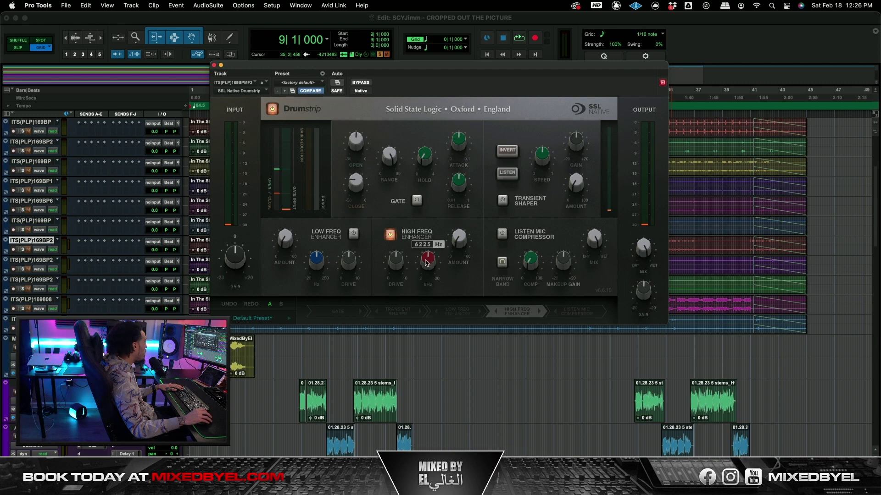
{"action": "mouse_move", "coordinate": [398, 264]}
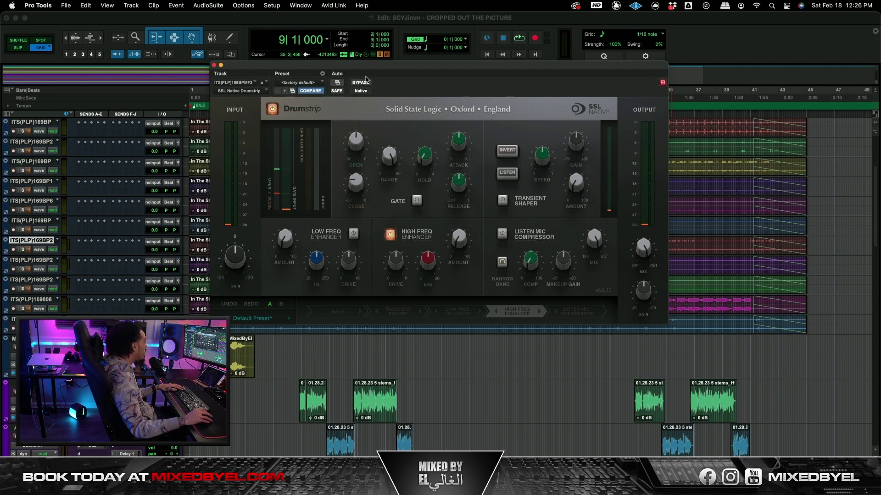
{"action": "left_click_drag", "start_coordinate": [226, 68], "coordinate": [265, 110]}
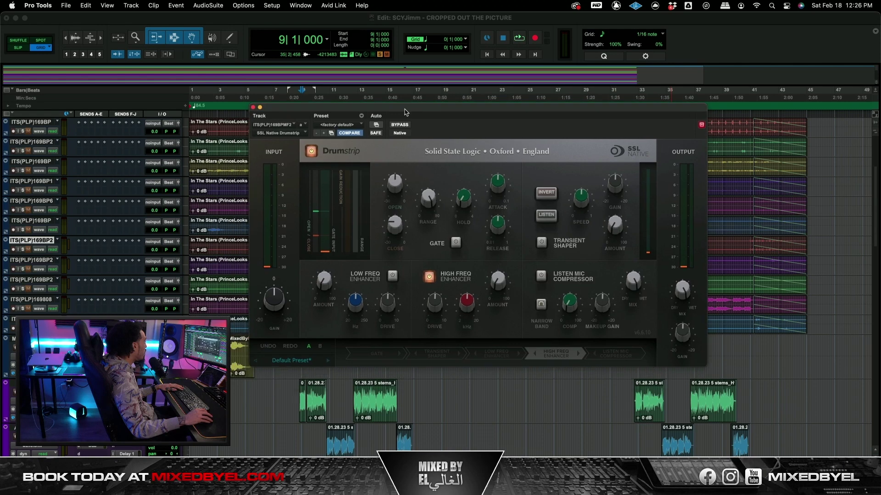
{"action": "left_click", "coordinate": [253, 107]}
Solo the S - Hi Hat 2 track while playing the session from bar 9, and stop playback.
{"action": "key", "text": "space"}
{"action": "left_click", "coordinate": [22, 249]}
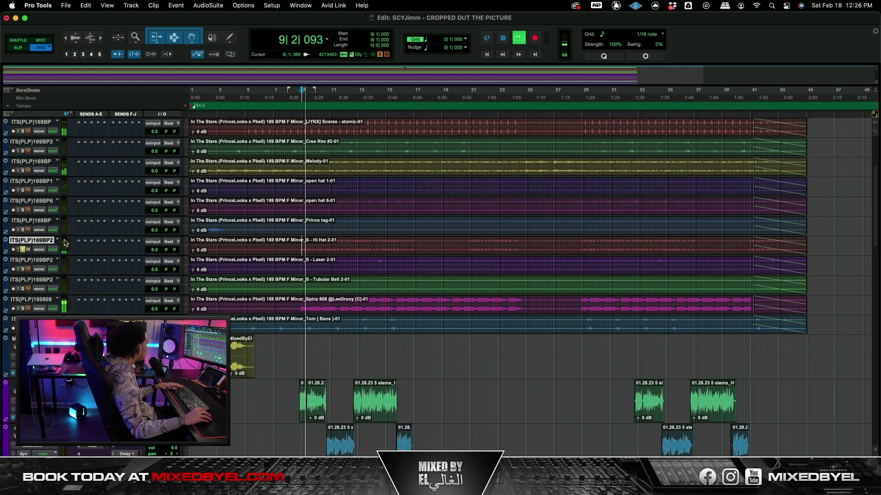
{"action": "key", "text": "space"}
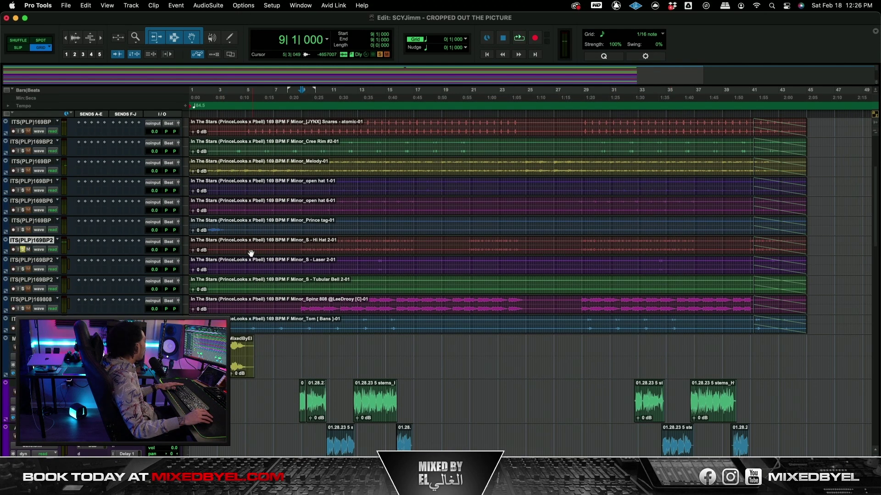
Solo the S - Laser 2 track during playback from 14|2|000, and check its Drumstrip High Freq Enhancer settings.
{"action": "left_click", "coordinate": [28, 260]}
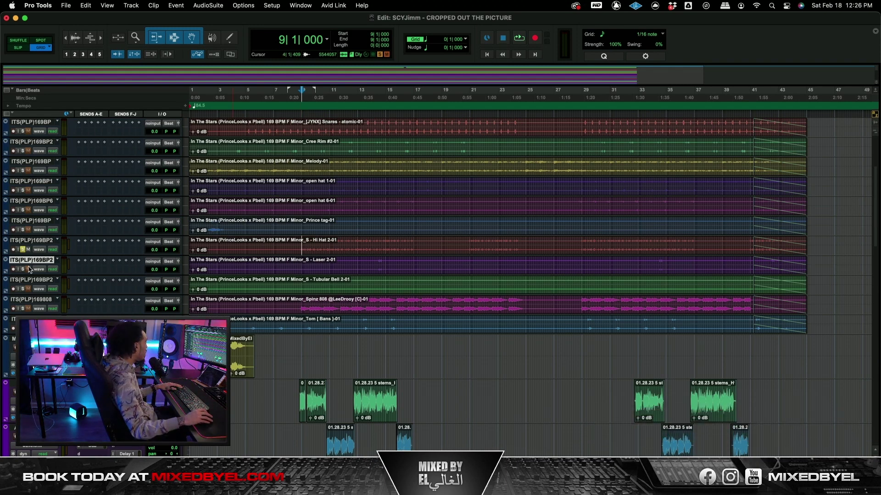
{"action": "left_click", "coordinate": [377, 261]}
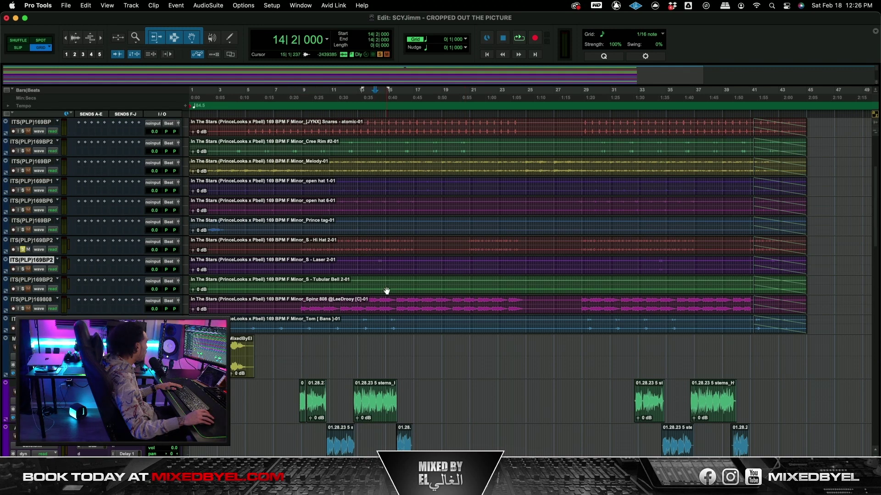
{"action": "key", "text": "space"}
{"action": "left_click", "coordinate": [23, 269]}
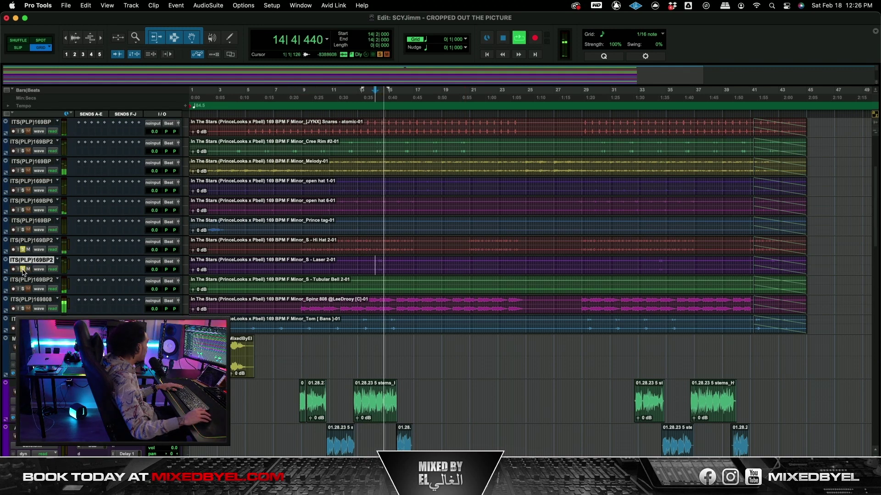
{"action": "key", "text": "space"}
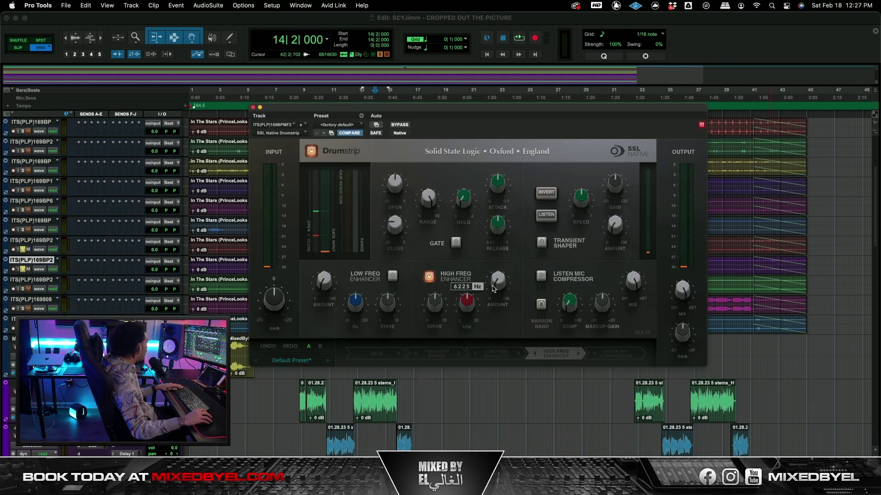
{"action": "mouse_move", "coordinate": [498, 284]}
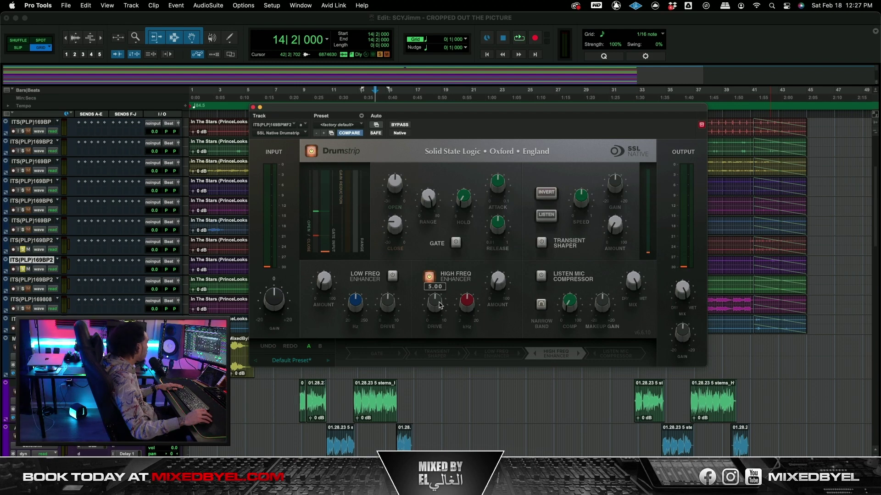
{"action": "left_click", "coordinate": [252, 107]}
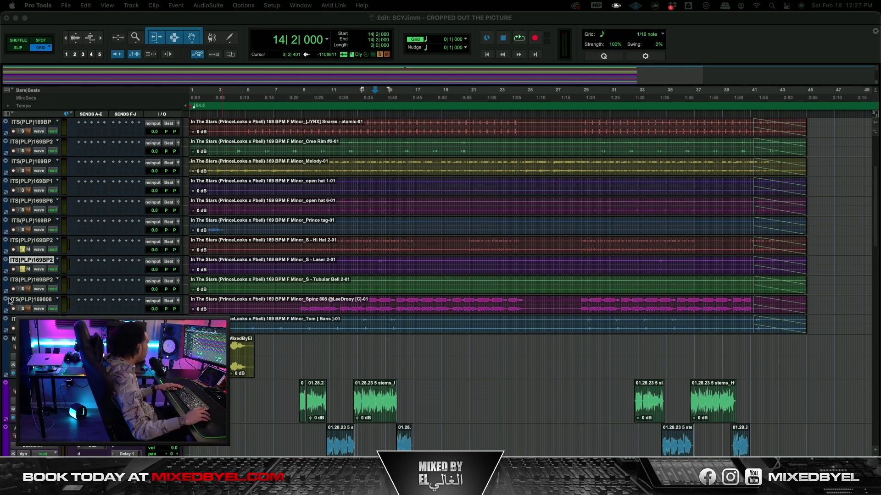
Solo the Spinz 808 track and place the playback position on it at bar 9.
{"action": "left_click", "coordinate": [22, 309]}
{"action": "left_click", "coordinate": [23, 301]}
{"action": "left_click", "coordinate": [301, 303]}
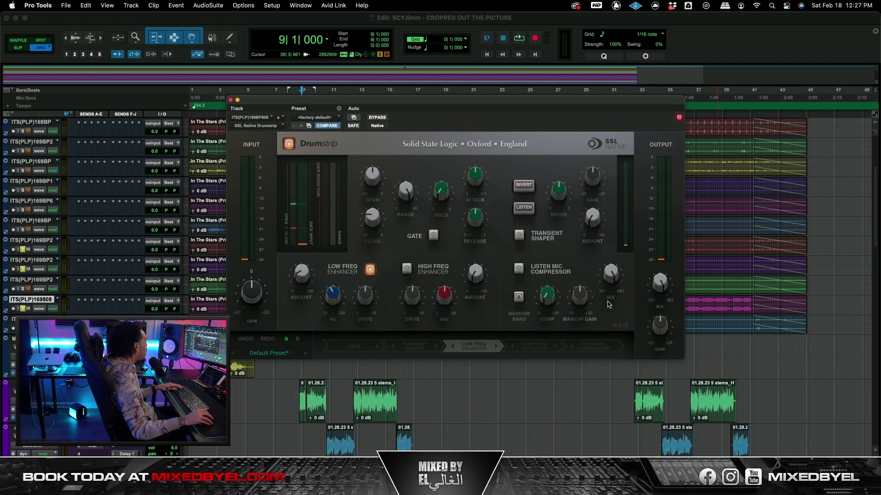
Inspect the 808 track's Drumstrip, including the Low Freq Enhancer's frequency, amount and drive, and close the plug-in window.
{"action": "mouse_move", "coordinate": [328, 303]}
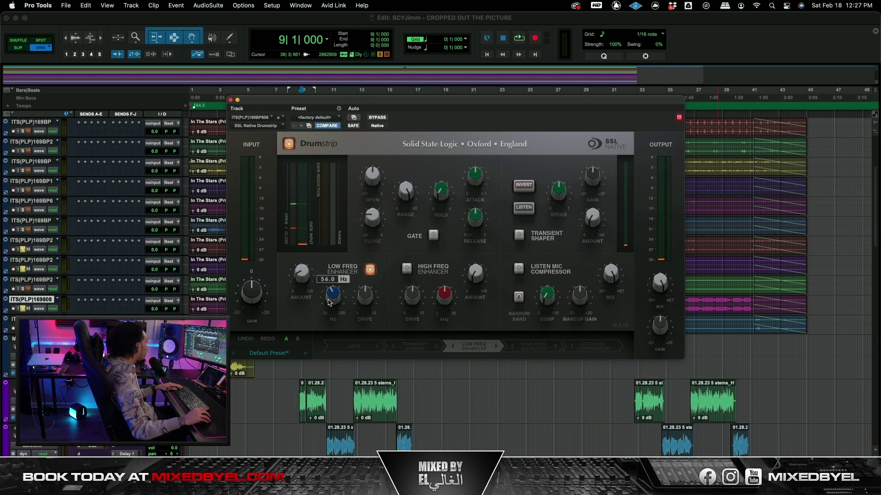
{"action": "mouse_move", "coordinate": [298, 276]}
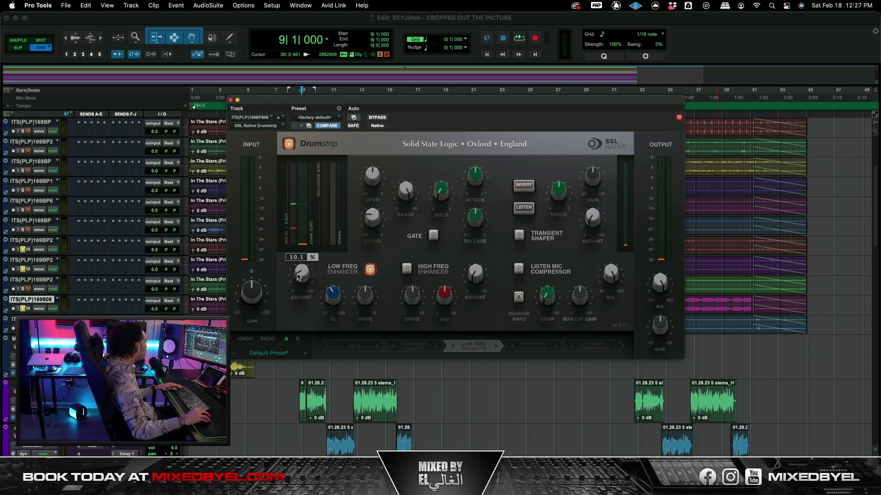
{"action": "mouse_move", "coordinate": [365, 294]}
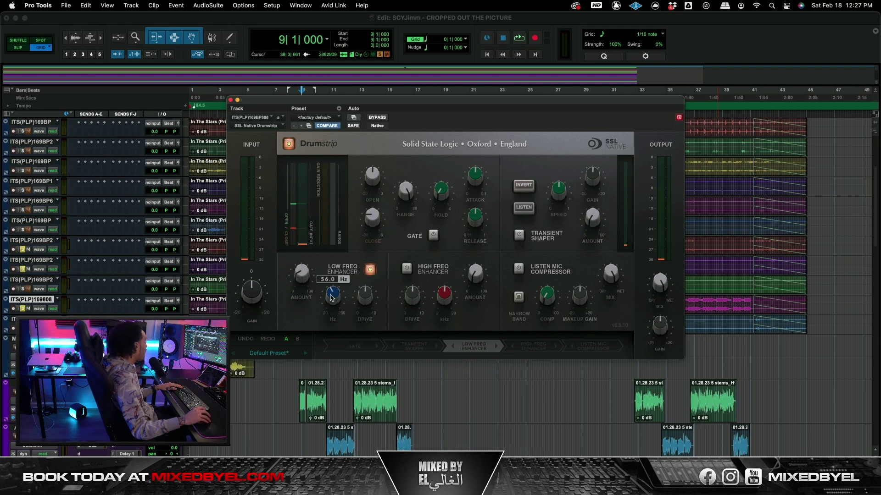
{"action": "left_click_drag", "start_coordinate": [373, 102], "coordinate": [385, 125]}
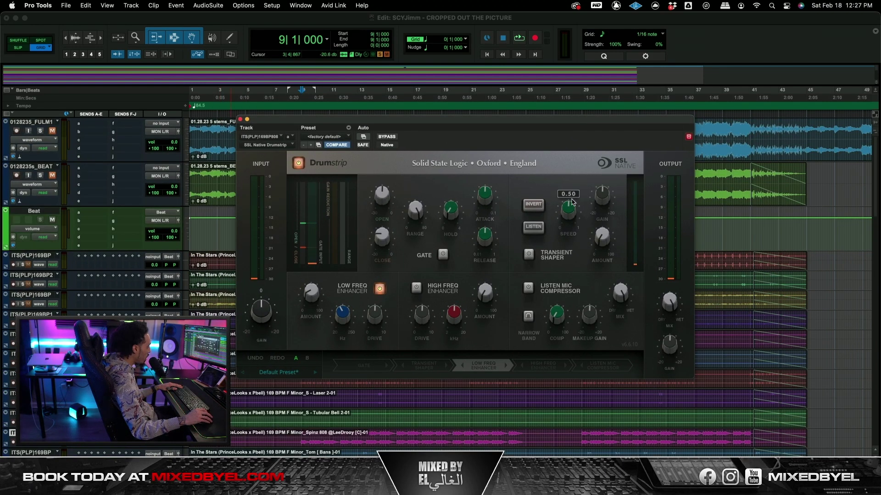
{"action": "mouse_move", "coordinate": [413, 217]}
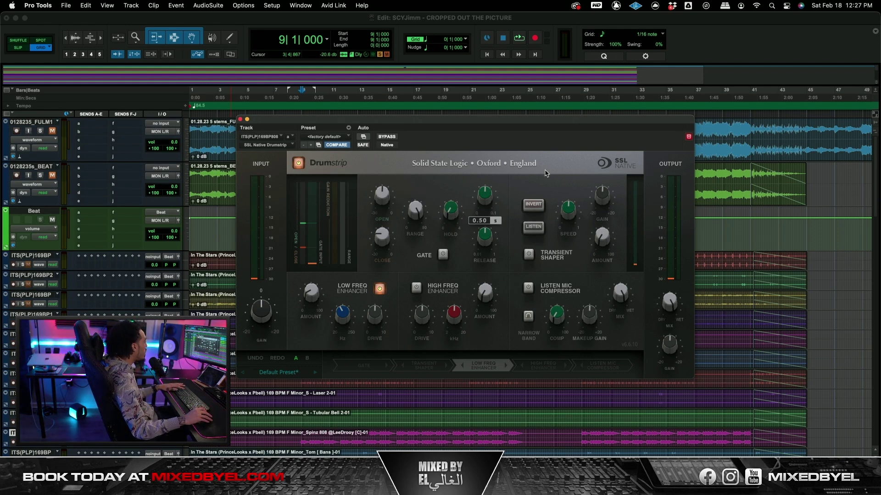
{"action": "left_click_drag", "start_coordinate": [477, 123], "coordinate": [453, 148]}
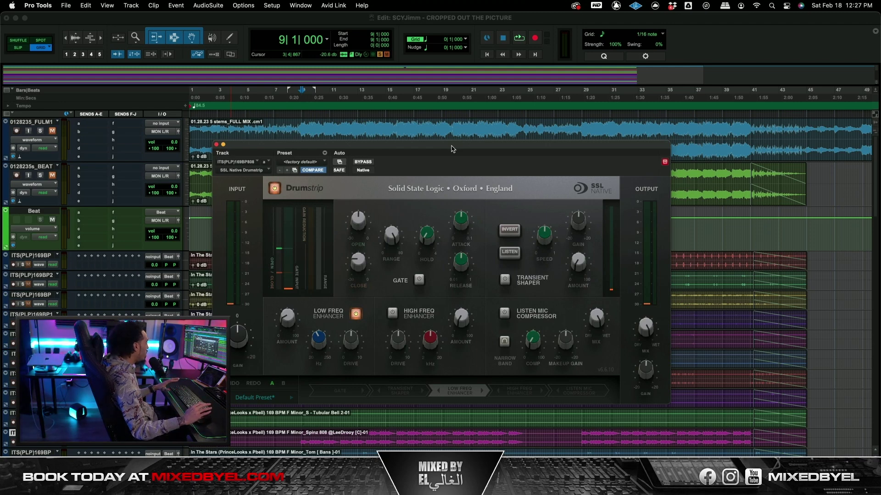
{"action": "mouse_move", "coordinate": [398, 343]}
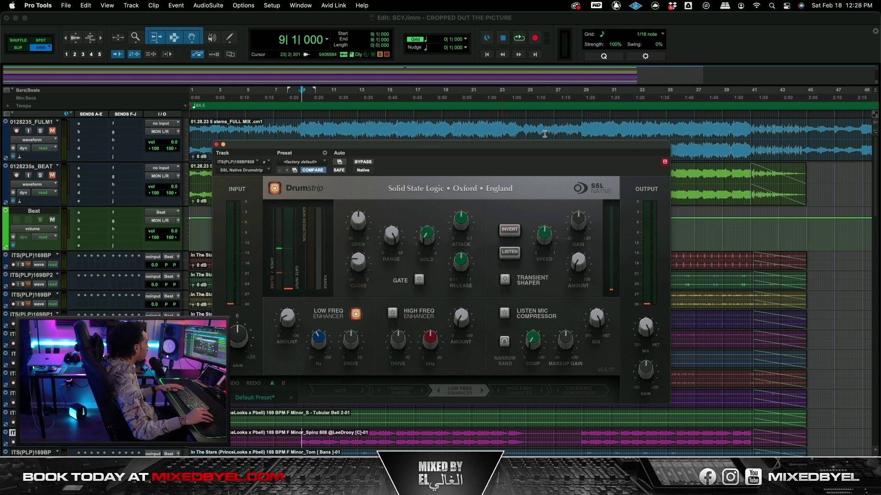
{"action": "left_click", "coordinate": [217, 145]}
Play the soloed hi-hat, laser and 808 tracks together from bar 9.
{"action": "scroll", "coordinate": [297, 214], "scroll_direction": "down", "scroll_amount": 5}
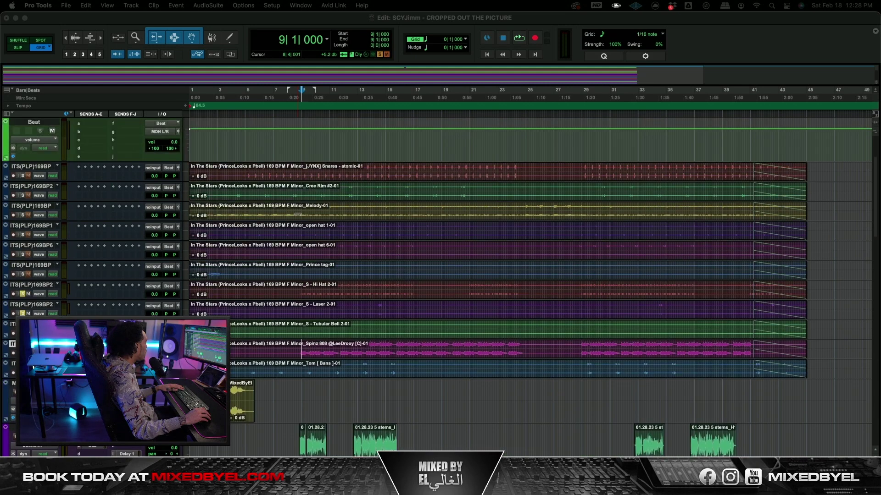
{"action": "scroll", "coordinate": [298, 214], "scroll_direction": "up", "scroll_amount": 1}
{"action": "key", "text": "space"}
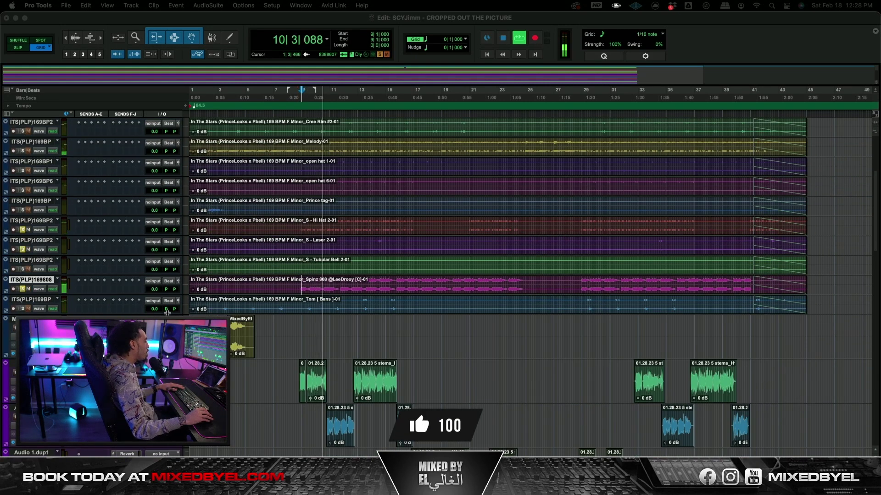
Stop playback, select the Beat track, and check its OneKnob Filter plug-in before closing the plug-in window.
{"action": "key", "text": "space"}
{"action": "scroll", "coordinate": [297, 301], "scroll_direction": "up", "scroll_amount": 3}
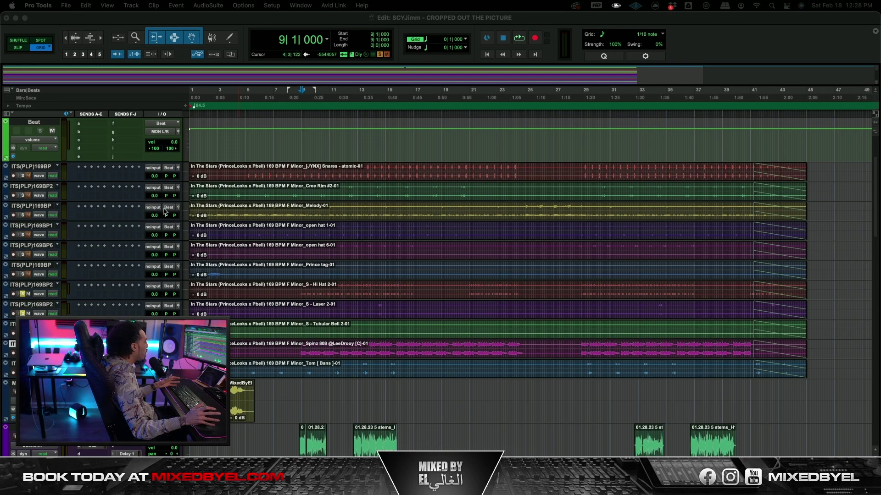
{"action": "scroll", "coordinate": [15, 216], "scroll_direction": "up", "scroll_amount": 3}
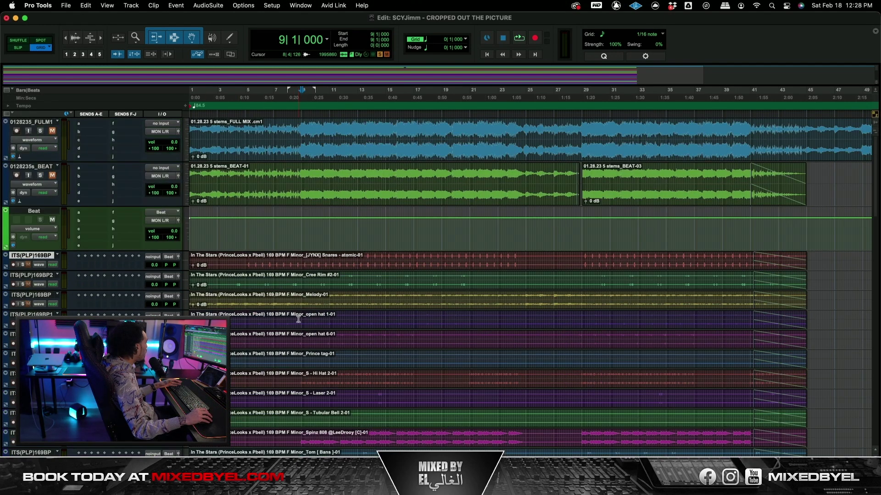
{"action": "left_click", "coordinate": [38, 211]}
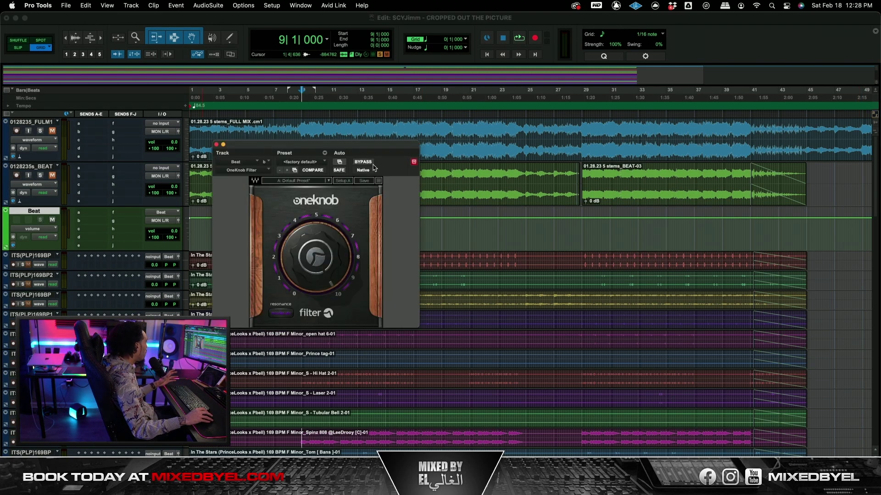
{"action": "left_click", "coordinate": [216, 144]}
Display the OneKnob Filter automation on the Beat track and play the beat from 18|2|000 through the filter dip.
{"action": "left_click", "coordinate": [33, 229]}
{"action": "left_click", "coordinate": [97, 274]}
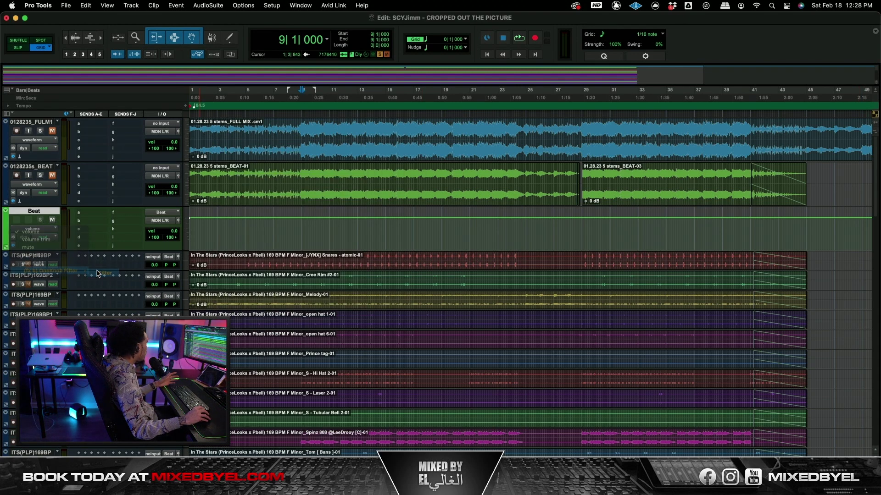
{"action": "left_click", "coordinate": [438, 260]}
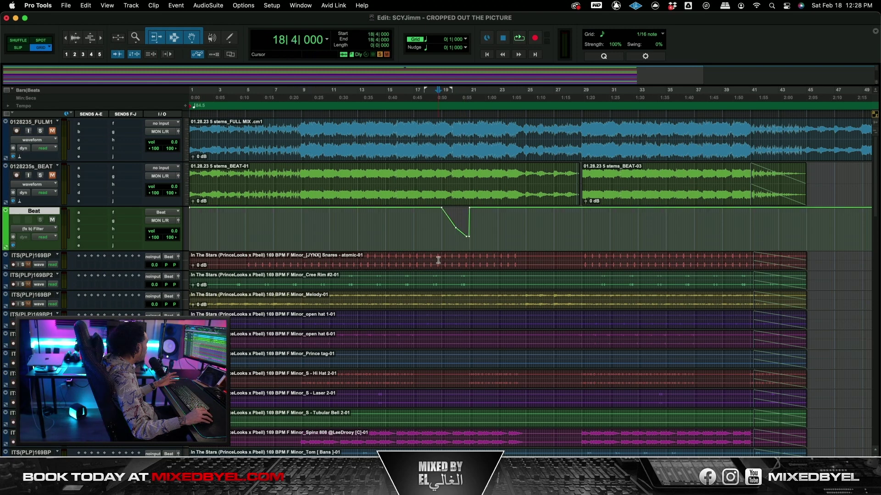
{"action": "left_click", "coordinate": [432, 259]}
{"action": "key", "text": "space"}
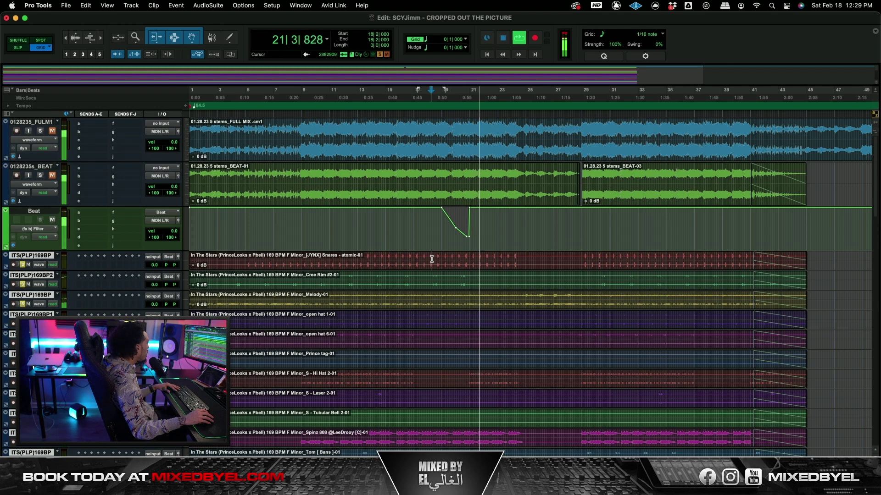
{"action": "key", "text": "space"}
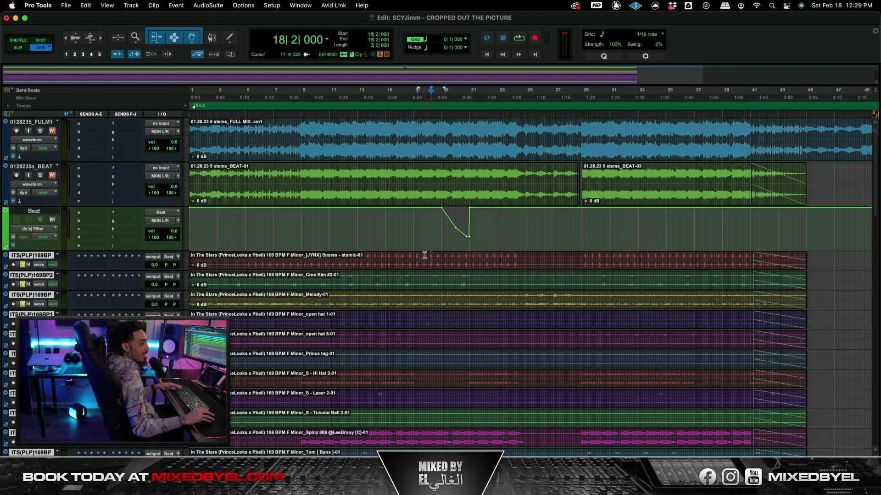
Examine the vocal tracks below the beat stems, including how their clips are split across tracks and their sends.
{"action": "scroll", "coordinate": [496, 334], "scroll_direction": "down", "scroll_amount": 1}
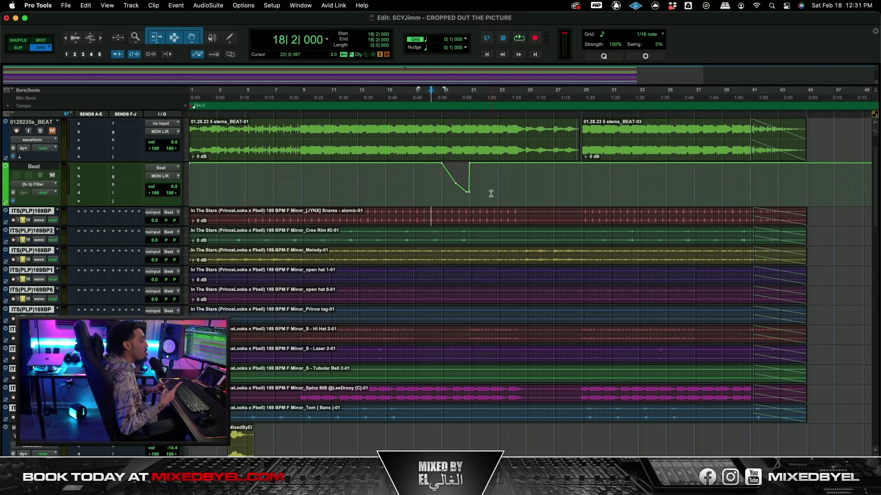
{"action": "scroll", "coordinate": [491, 193], "scroll_direction": "down", "scroll_amount": 15}
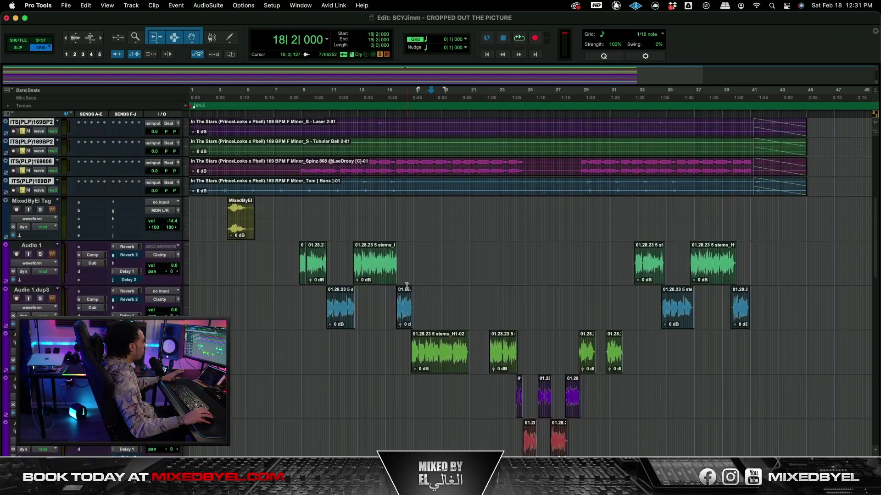
{"action": "scroll", "coordinate": [408, 286], "scroll_direction": "down", "scroll_amount": 6}
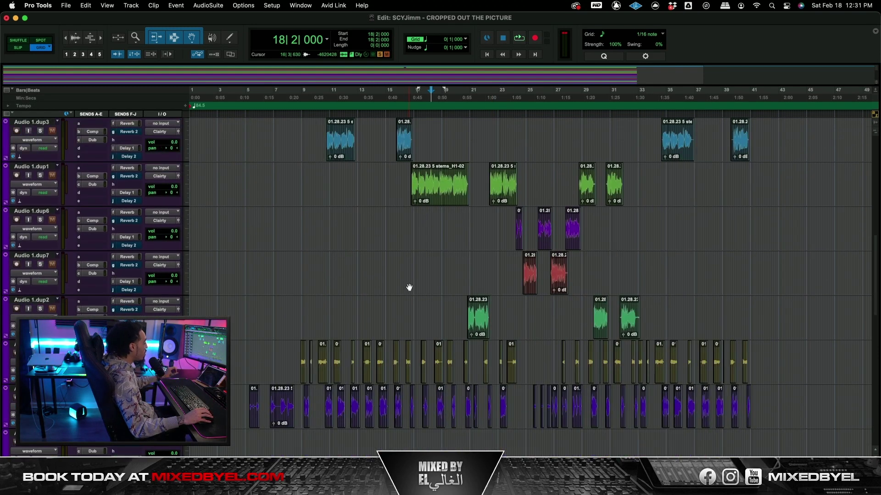
{"action": "scroll", "coordinate": [413, 290], "scroll_direction": "up", "scroll_amount": 6}
{"action": "scroll", "coordinate": [416, 294], "scroll_direction": "up", "scroll_amount": 3}
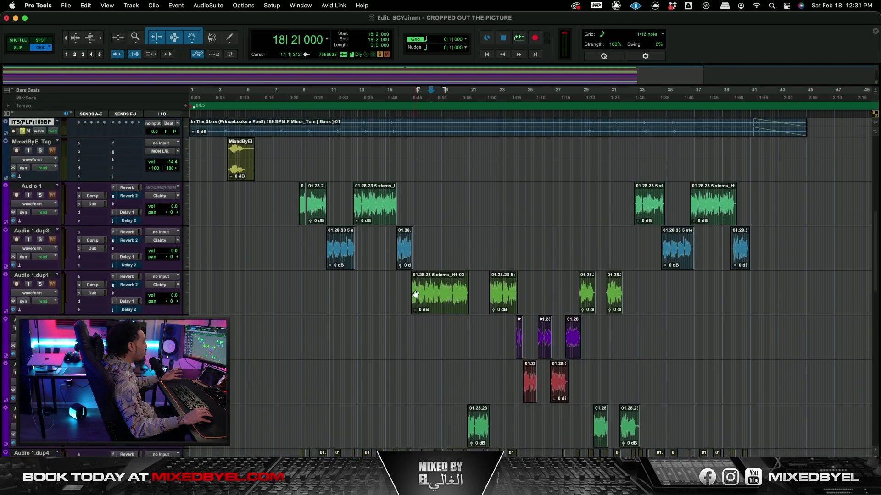
{"action": "scroll", "coordinate": [416, 294], "scroll_direction": "up", "scroll_amount": 2}
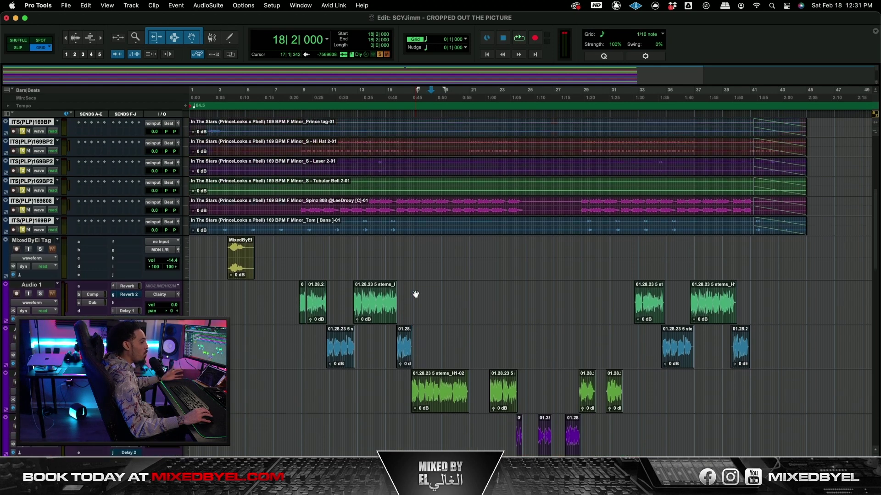
{"action": "scroll", "coordinate": [416, 294], "scroll_direction": "down", "scroll_amount": 5}
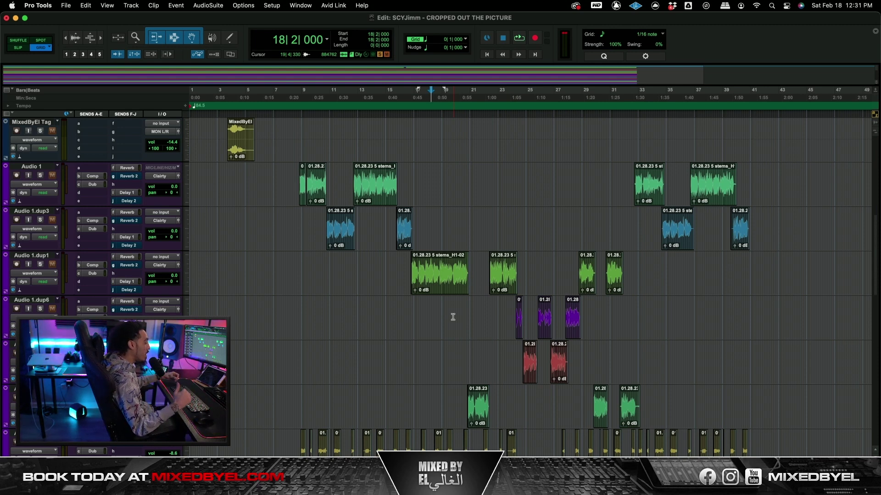
{"action": "scroll", "coordinate": [386, 346], "scroll_direction": "up", "scroll_amount": 2}
{"action": "scroll", "coordinate": [385, 346], "scroll_direction": "up", "scroll_amount": 3}
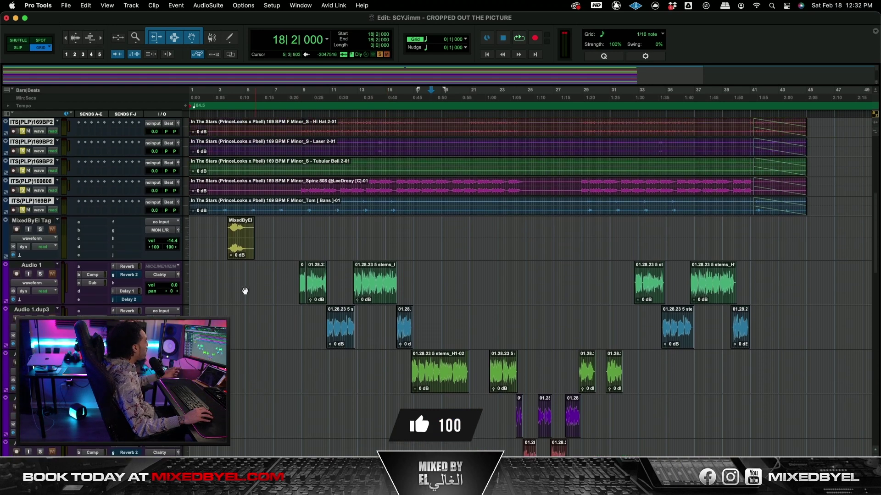
Place the playback position at 8|4|000, just before the first vocal clip, and open the vocal's bx_console AMEK 9099 plug-in.
{"action": "left_click", "coordinate": [227, 272]}
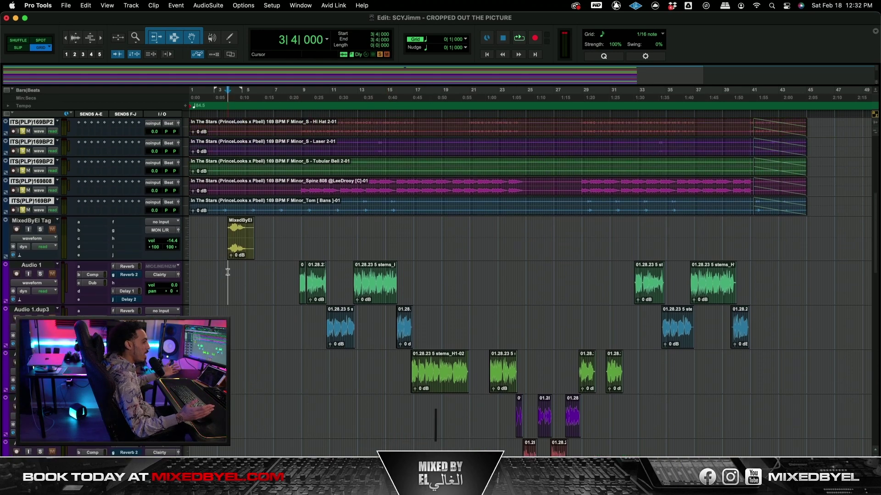
{"action": "left_click", "coordinate": [297, 319]}
{"action": "scroll", "coordinate": [285, 321], "scroll_direction": "down", "scroll_amount": 1}
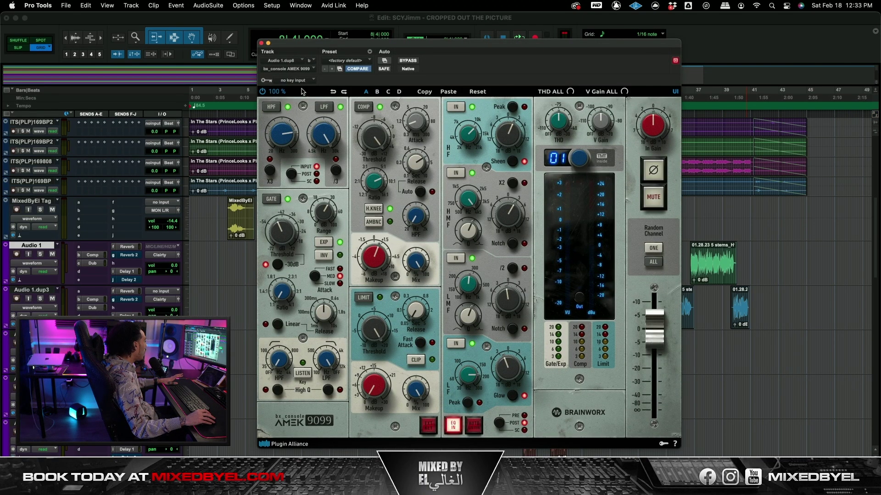
Examine the AMEK 9099's EQ settings on the vocal, from the high-frequency band through both mid bands to the low-frequency band.
{"action": "left_click_drag", "start_coordinate": [338, 64], "coordinate": [331, 62]}
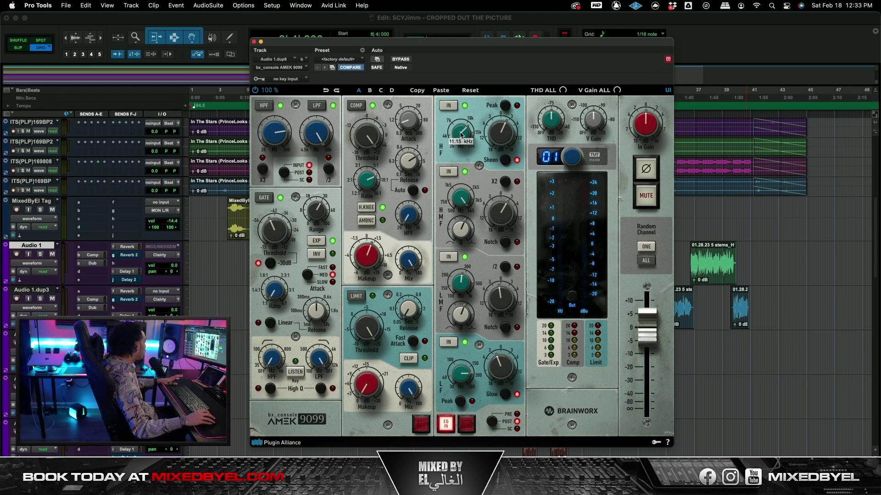
{"action": "mouse_move", "coordinate": [500, 134]}
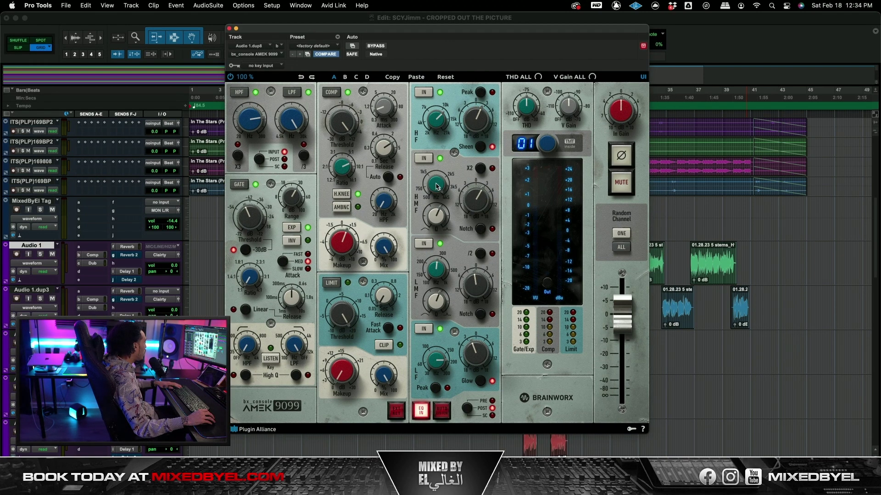
{"action": "mouse_move", "coordinate": [477, 201]}
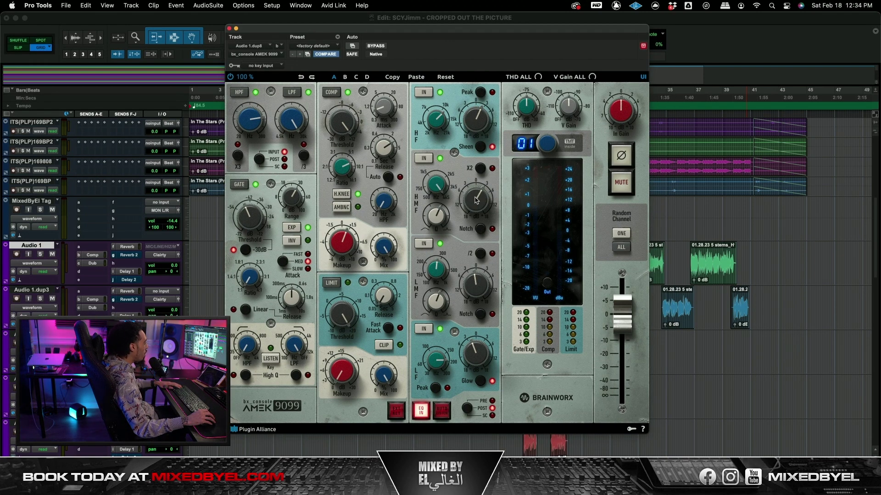
{"action": "mouse_move", "coordinate": [438, 215]}
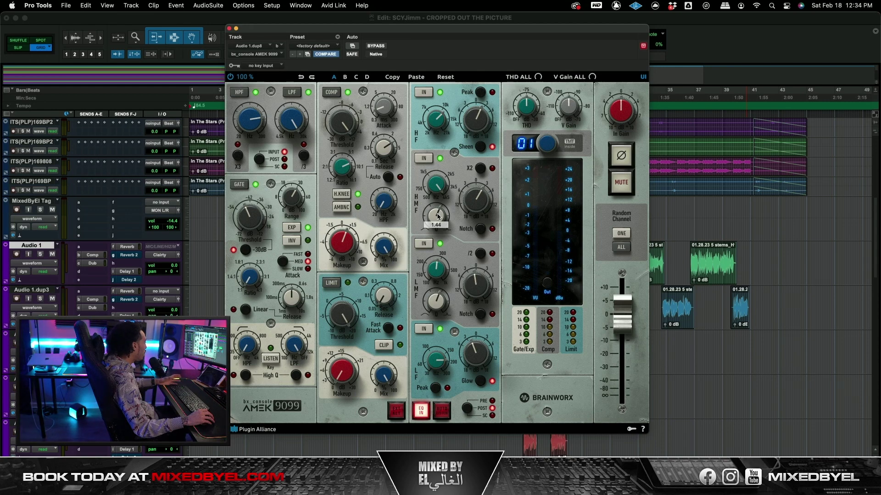
{"action": "mouse_move", "coordinate": [437, 272]}
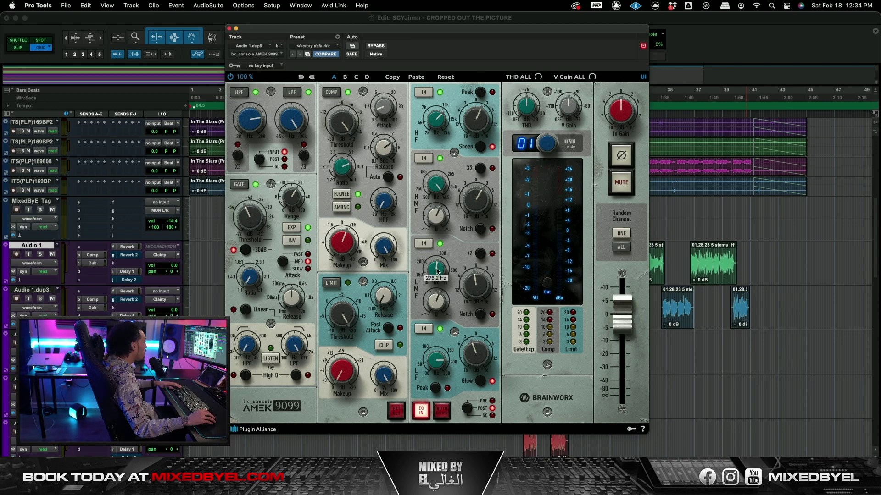
{"action": "mouse_move", "coordinate": [480, 289]}
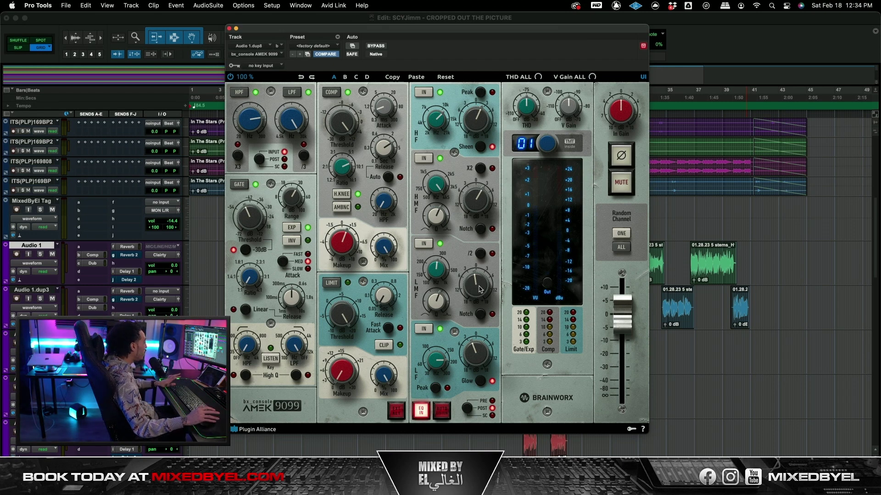
{"action": "mouse_move", "coordinate": [433, 306]}
{"action": "mouse_move", "coordinate": [477, 357]}
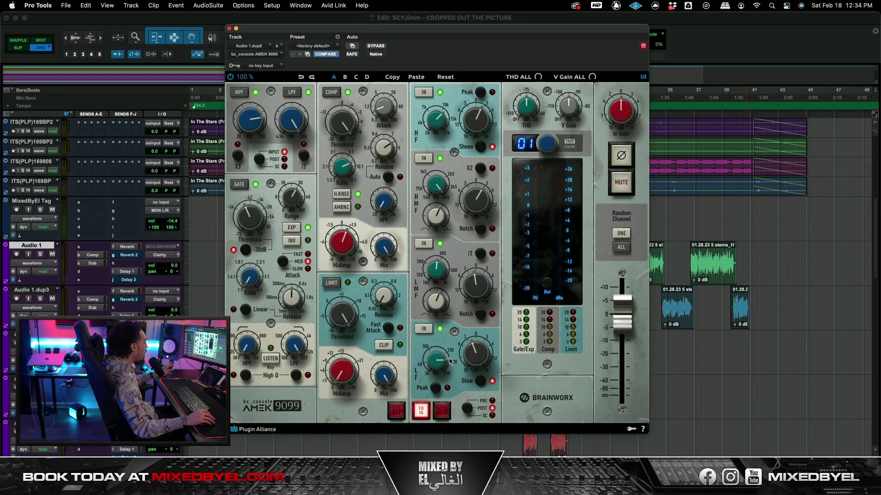
{"action": "mouse_move", "coordinate": [429, 362]}
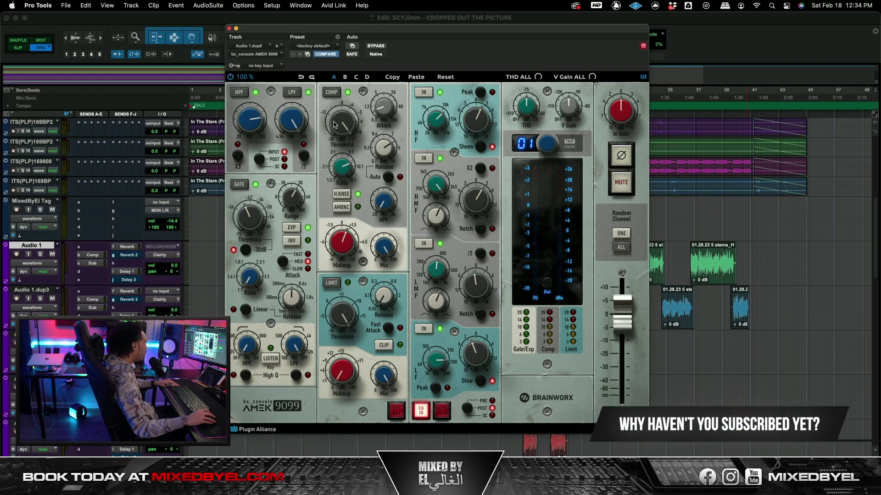
Examine the AMEK 9099's compressor threshold, ratio, attack, release and makeup, plus its high-pass filter and gate threshold.
{"action": "mouse_move", "coordinate": [335, 124]}
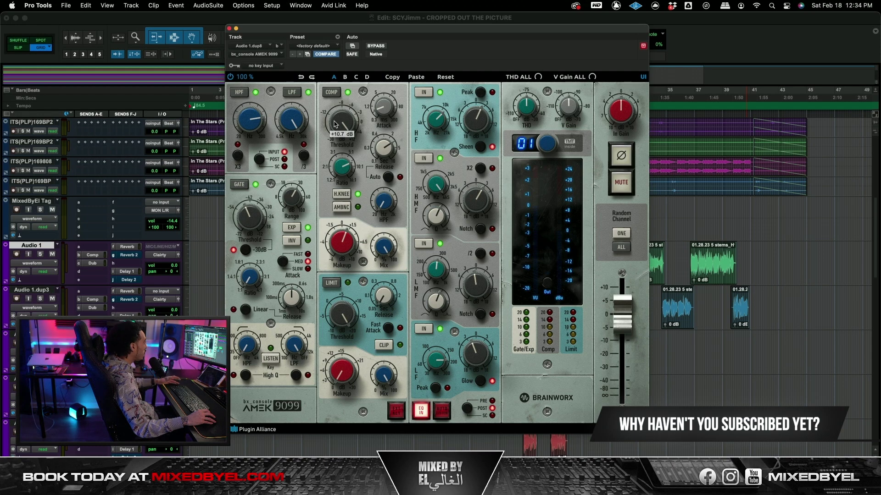
{"action": "mouse_move", "coordinate": [339, 169]}
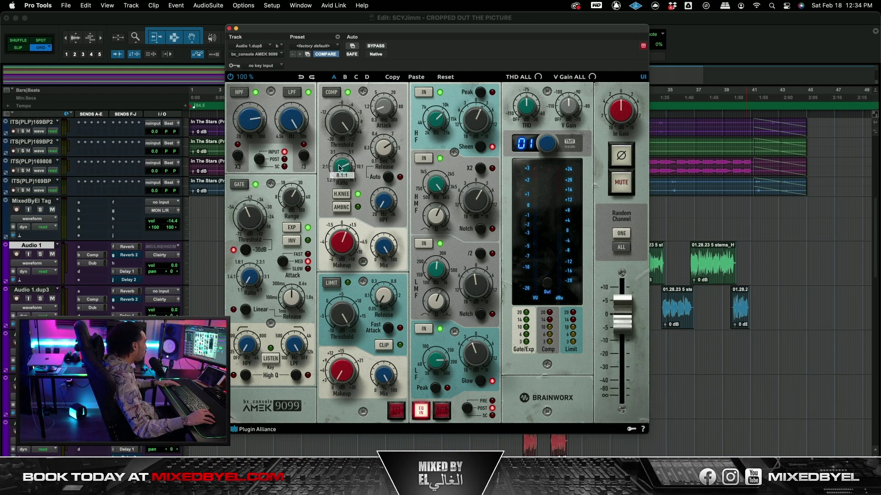
{"action": "mouse_move", "coordinate": [383, 107]}
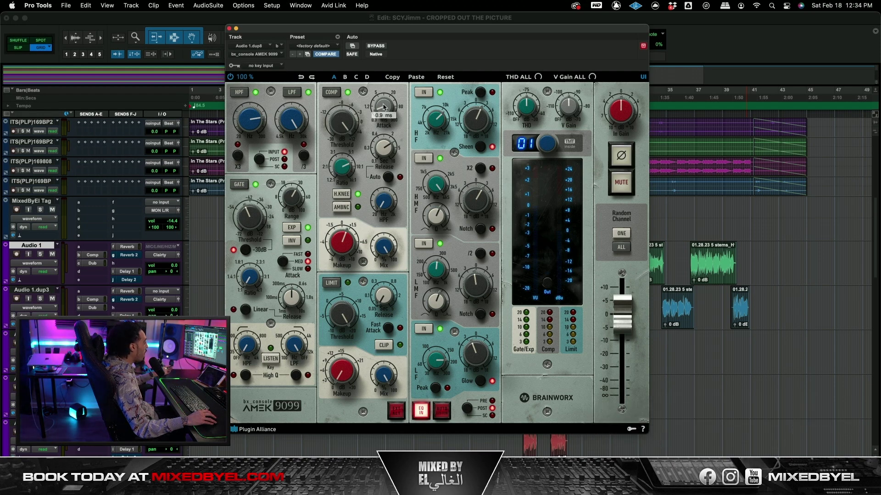
{"action": "mouse_move", "coordinate": [386, 148]}
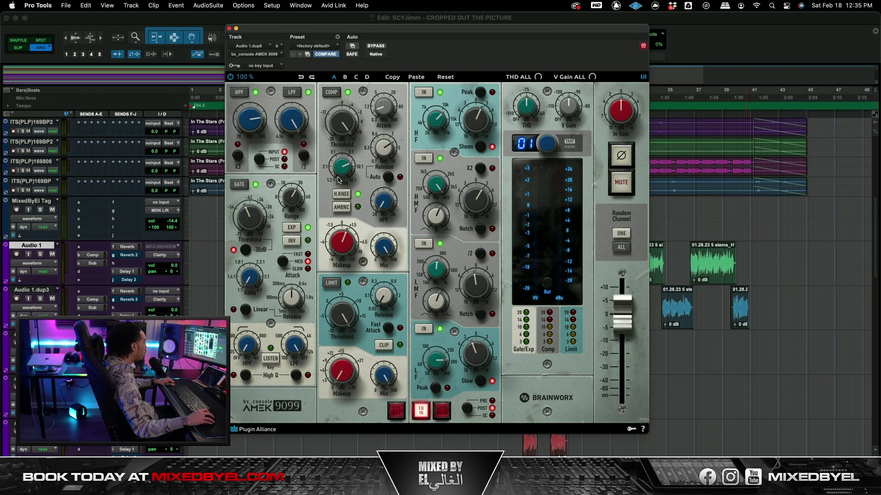
{"action": "mouse_move", "coordinate": [341, 247]}
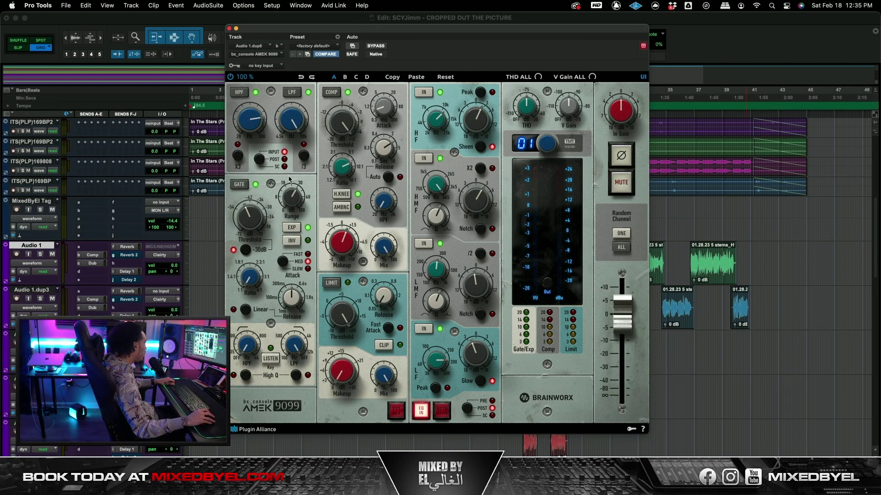
{"action": "mouse_move", "coordinate": [252, 124]}
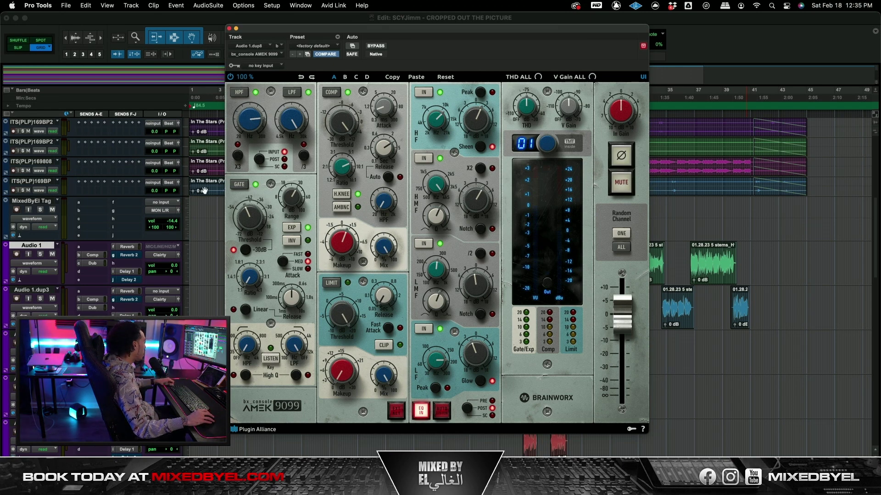
{"action": "mouse_move", "coordinate": [252, 222]}
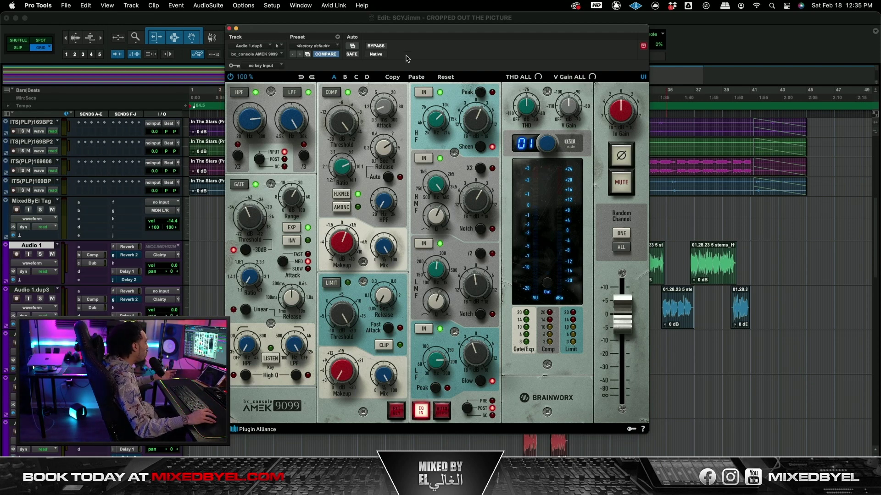
Review the vocal's El Rey compressor, browse its built-in presets down to the Dave Pensado vocal ones, and close the plug-in window.
{"action": "left_click_drag", "start_coordinate": [391, 32], "coordinate": [387, 35]}
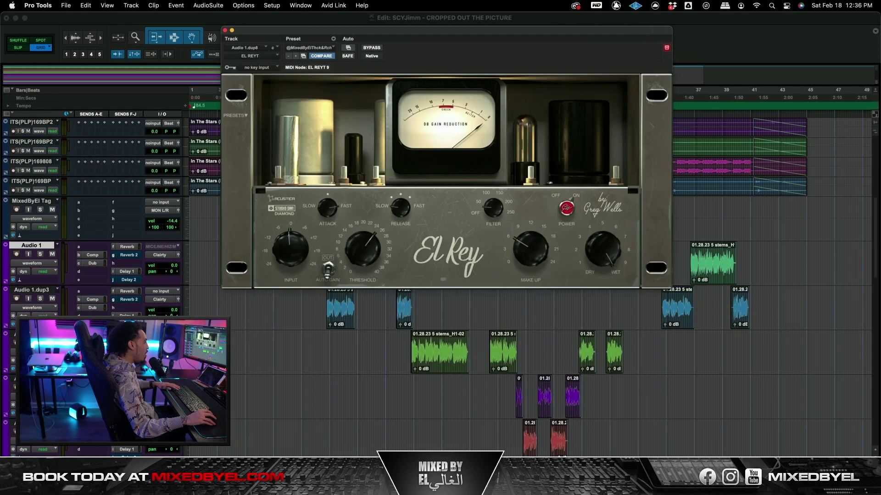
{"action": "left_click_drag", "start_coordinate": [490, 33], "coordinate": [495, 72]}
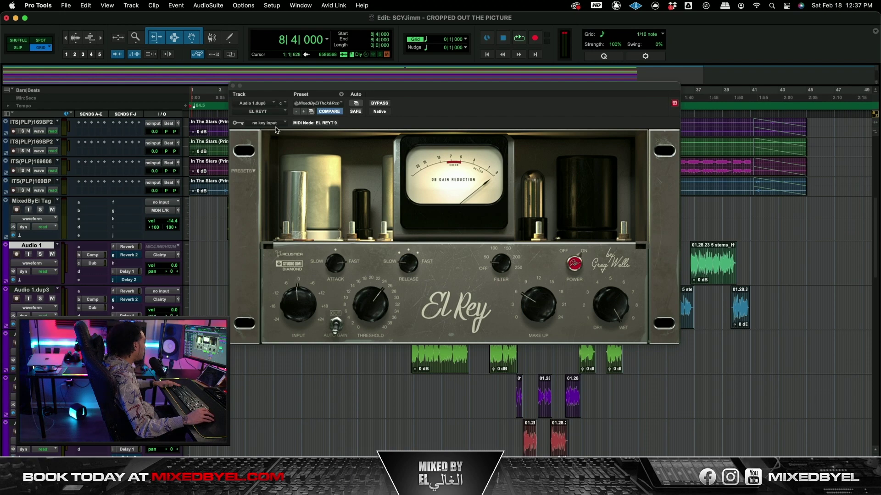
{"action": "left_click", "coordinate": [243, 171]}
{"action": "mouse_move", "coordinate": [264, 205]}
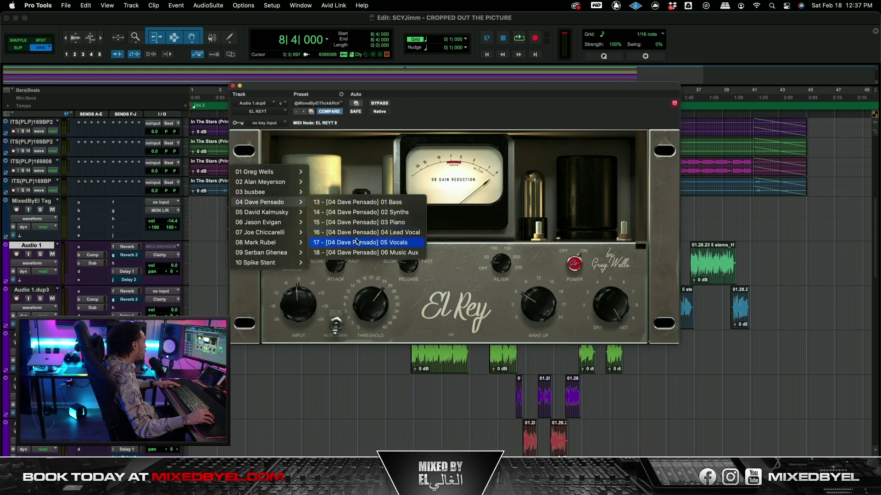
{"action": "left_click", "coordinate": [406, 86]}
{"action": "left_click", "coordinate": [232, 85]}
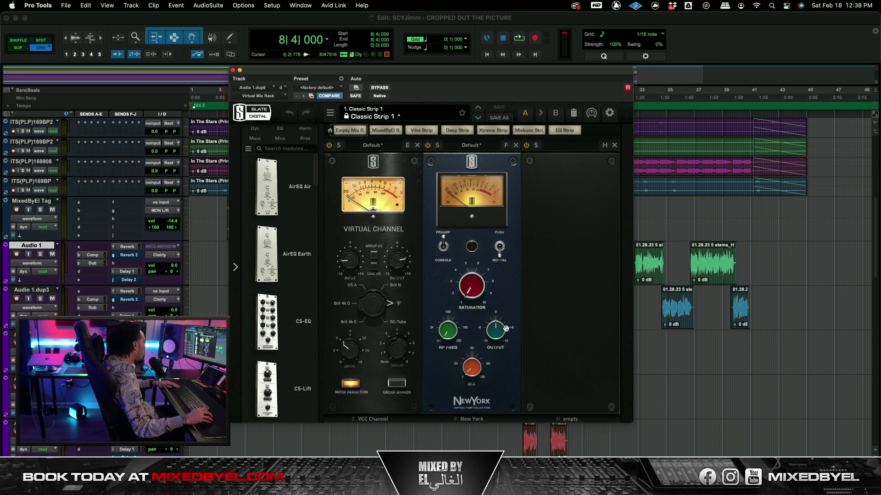
Review the saturation and mix of the vocal's New York module in the Virtual Mix Rack, plus its Pultec-Pro Legacy EQ.
{"action": "mouse_move", "coordinate": [478, 370]}
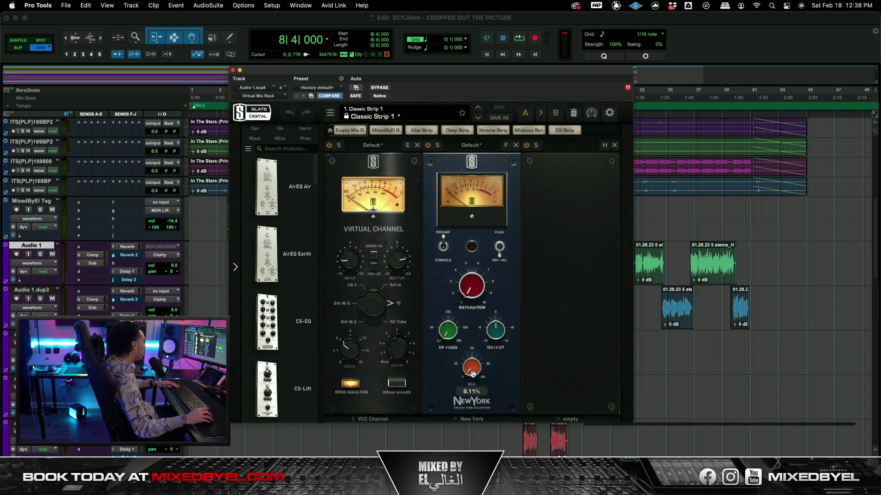
{"action": "mouse_move", "coordinate": [473, 290]}
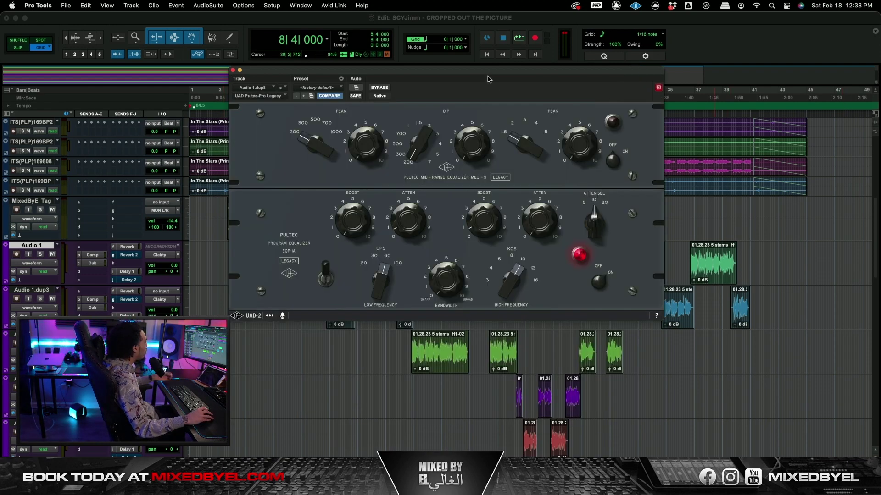
{"action": "left_click_drag", "start_coordinate": [488, 77], "coordinate": [527, 111]}
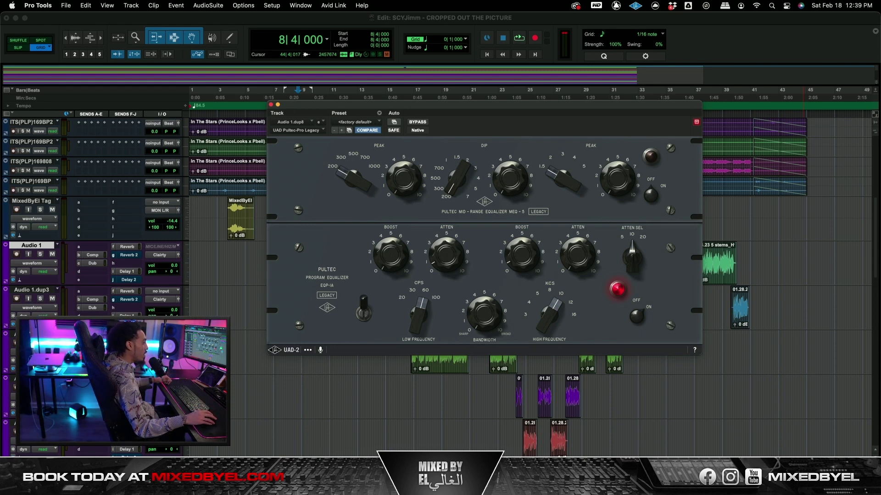
{"action": "left_click_drag", "start_coordinate": [461, 107], "coordinate": [413, 138]}
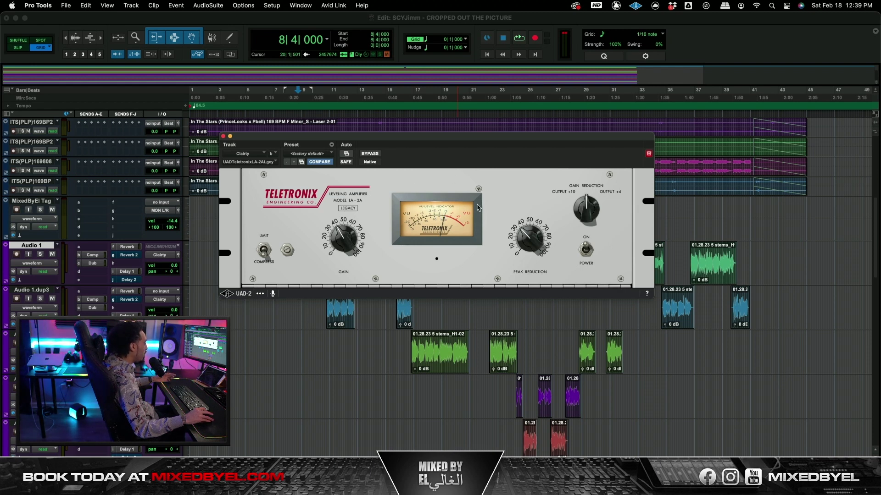
Review the Clairty bus's LA-2A compressor and the Harsh Vox preset of its soothe2 plug-in.
{"action": "left_click_drag", "start_coordinate": [373, 139], "coordinate": [368, 147]}
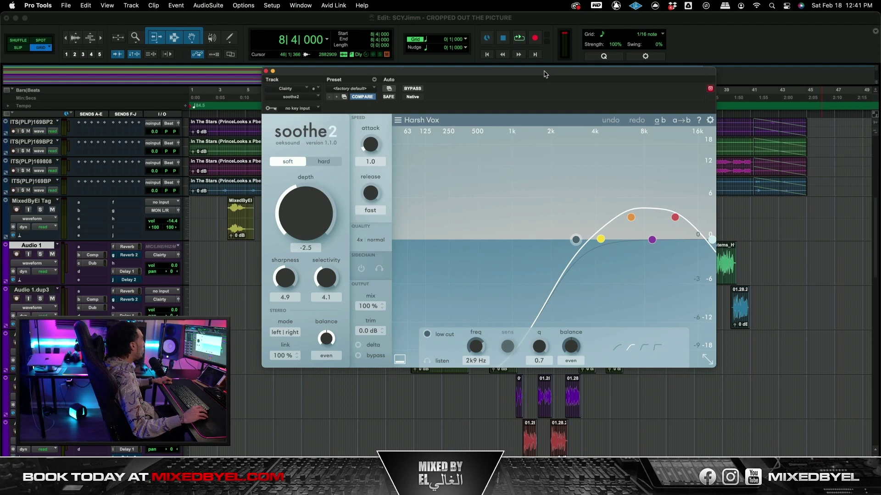
{"action": "left_click_drag", "start_coordinate": [621, 69], "coordinate": [596, 96]}
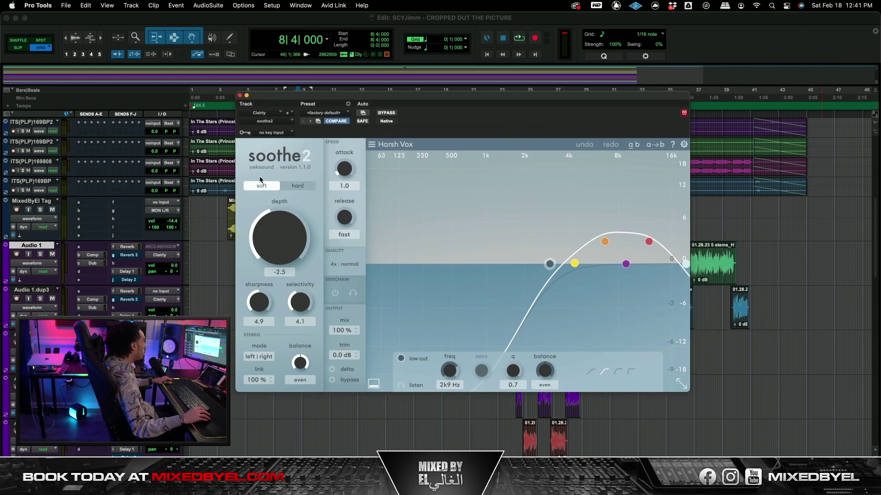
{"action": "left_click", "coordinate": [388, 145]}
{"action": "left_click", "coordinate": [388, 146]}
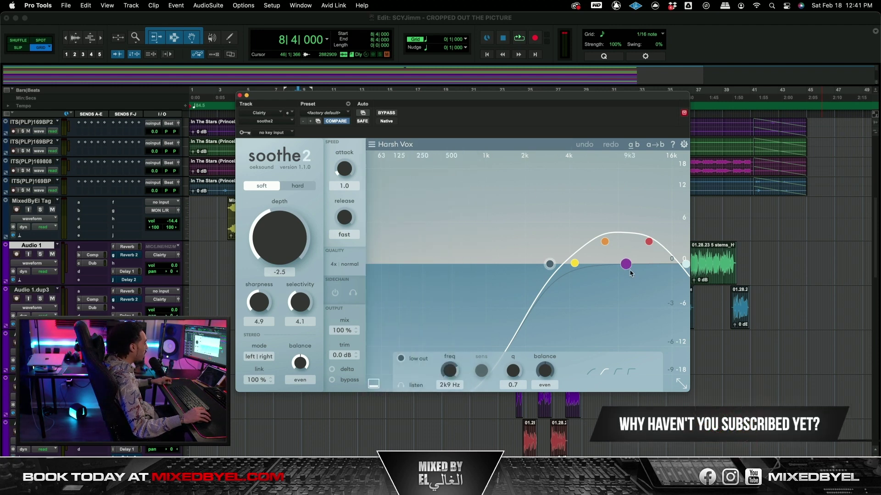
Examine soothe2's orange band 2, red band 3 and the purple band between them.
{"action": "left_click", "coordinate": [606, 242]}
{"action": "left_click", "coordinate": [650, 243]}
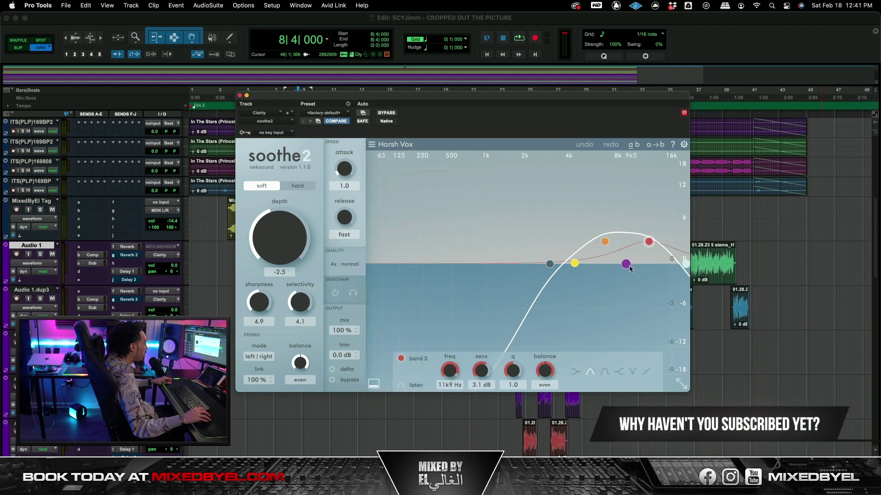
{"action": "left_click", "coordinate": [627, 265]}
{"action": "left_click", "coordinate": [604, 241]}
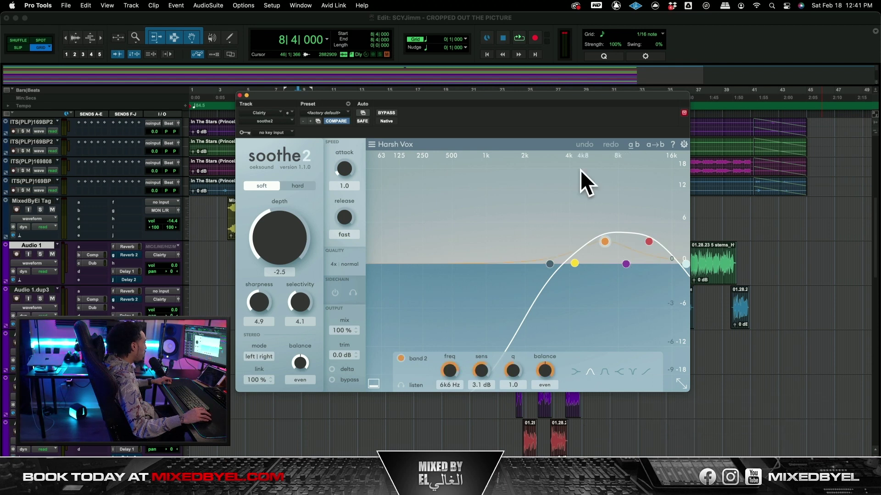
{"action": "left_click", "coordinate": [648, 242]}
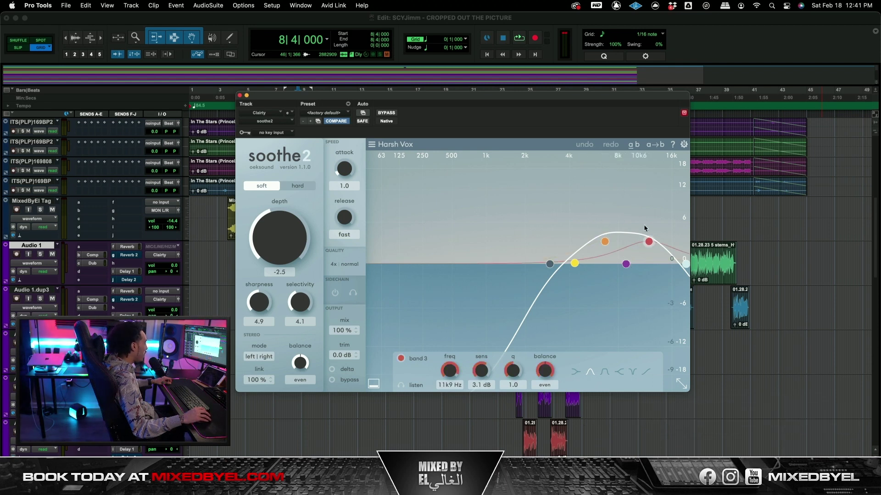
{"action": "left_click", "coordinate": [627, 264]}
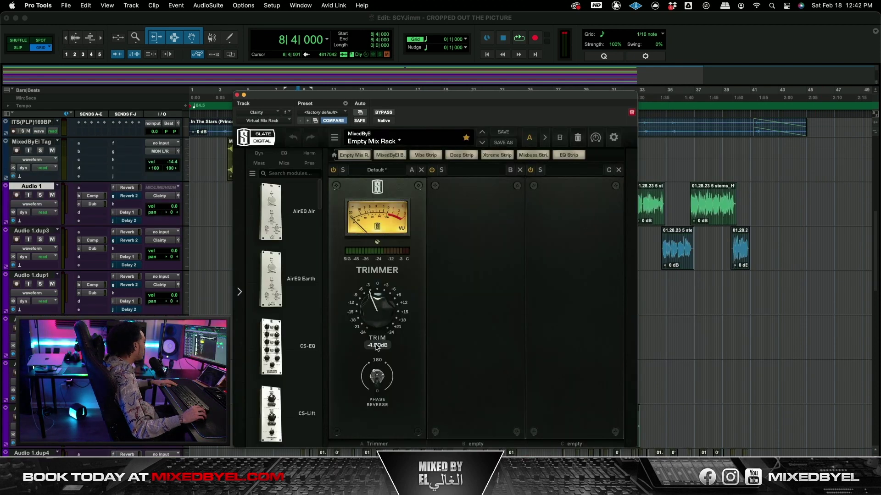
Check the Trimmer's trim amount on the Clairty bus, close its window and place the playback position at 8|4|000.
{"action": "left_click_drag", "start_coordinate": [379, 311], "coordinate": [379, 308]}
{"action": "left_click", "coordinate": [237, 94]}
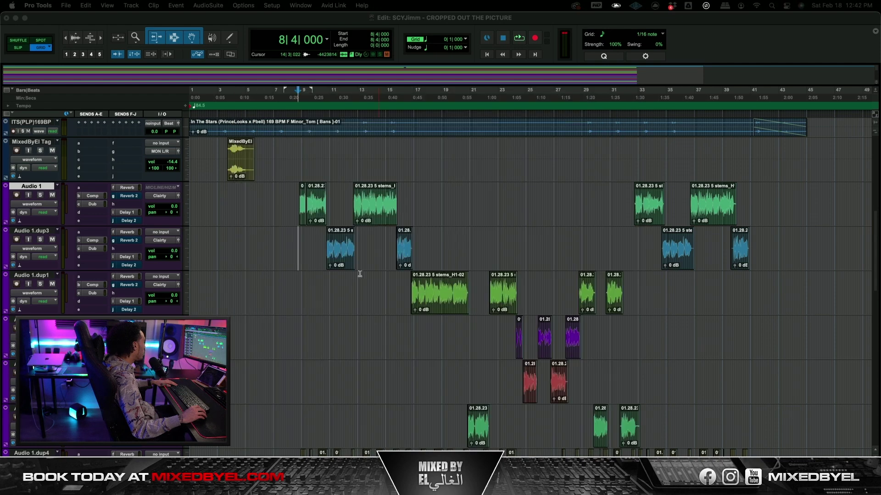
{"action": "left_click", "coordinate": [296, 243]}
{"action": "left_click", "coordinate": [298, 238]}
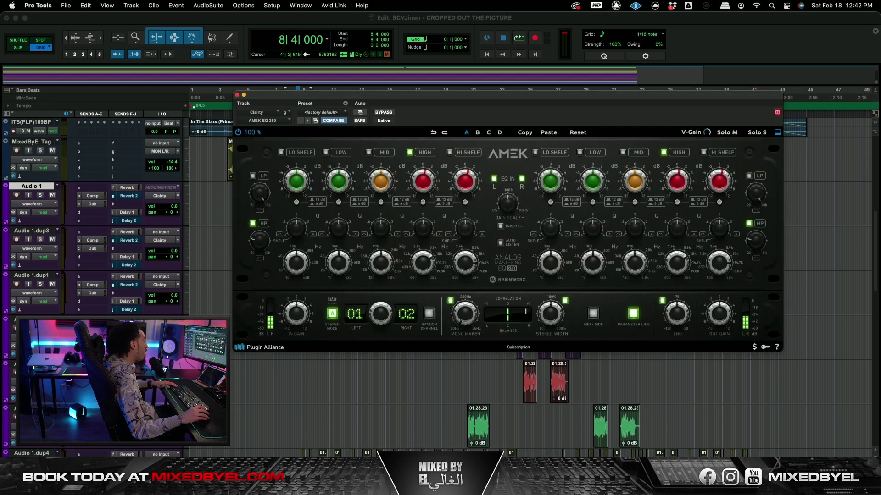
Review the high band of the Clairty bus's AMEK EQ 250 and the Comp bus's CLA-76 compressor.
{"action": "left_click_drag", "start_coordinate": [393, 102], "coordinate": [355, 114]}
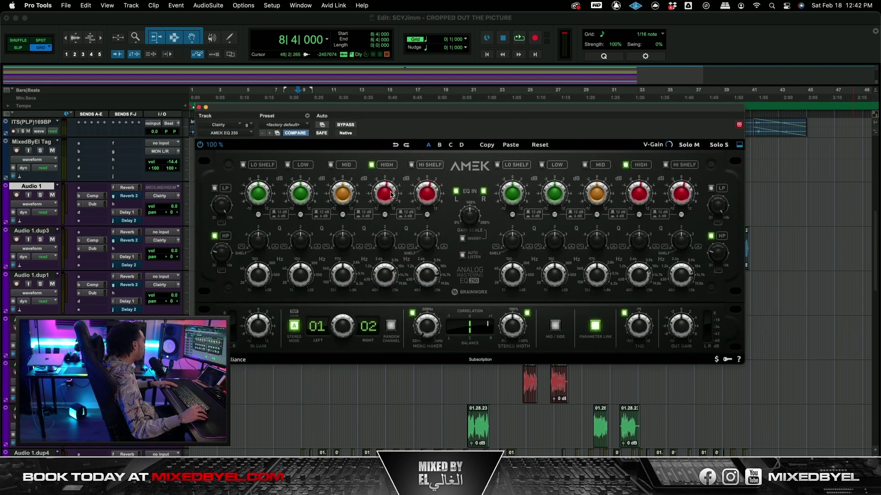
{"action": "mouse_move", "coordinate": [385, 198]}
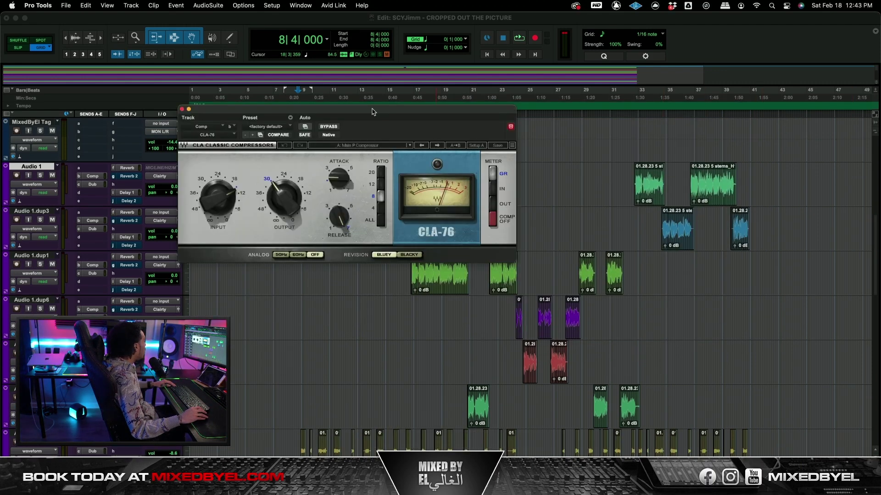
{"action": "left_click_drag", "start_coordinate": [372, 111], "coordinate": [467, 141]}
{"action": "scroll", "coordinate": [226, 249], "scroll_direction": "up", "scroll_amount": 5}
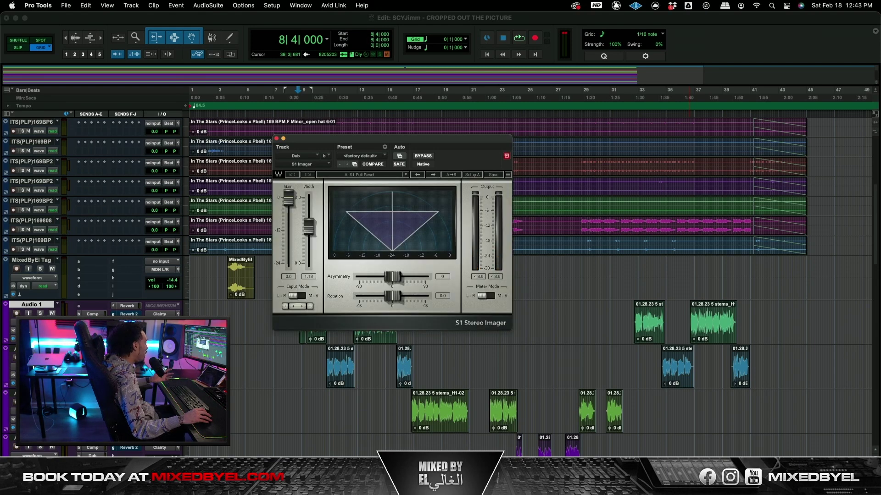
Adjust the width of the Dub bus's S1 Stereo Imager, and try an asymmetry of 26 before resetting it to default.
{"action": "left_click", "coordinate": [277, 138]}
{"action": "scroll", "coordinate": [223, 209], "scroll_direction": "down", "scroll_amount": 3}
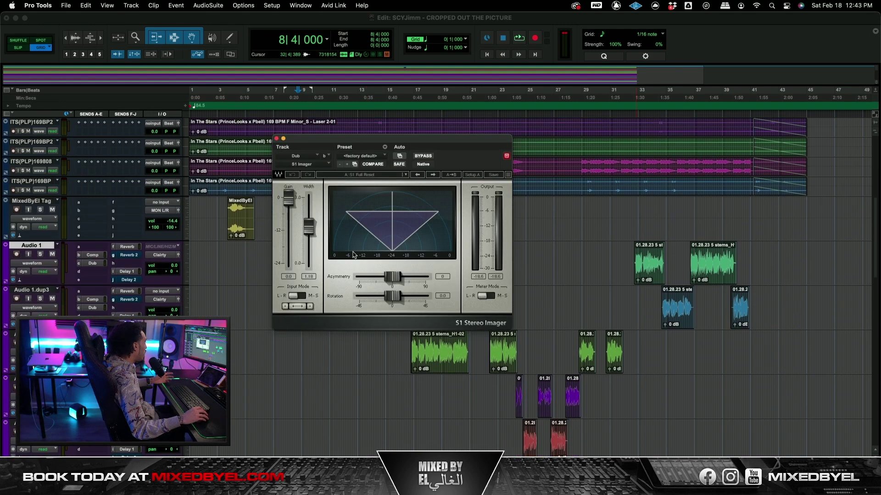
{"action": "left_click_drag", "start_coordinate": [309, 235], "coordinate": [310, 226]}
{"action": "mouse_move", "coordinate": [386, 274]}
{"action": "left_mouse_down"}
{"action": "mouse_move", "coordinate": [373, 276]}
{"action": "mouse_move", "coordinate": [394, 276]}
{"action": "left_mouse_up"}
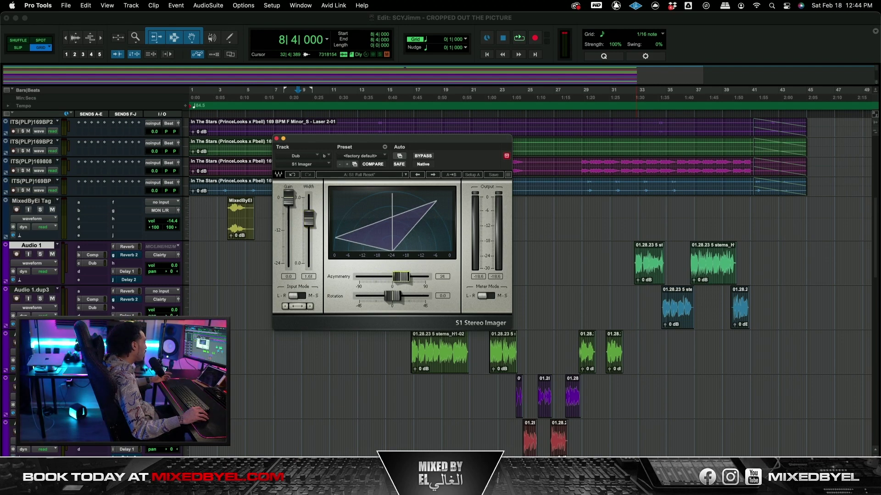
{"action": "left_click", "coordinate": [398, 276], "text": "alt"}
{"action": "left_click_drag", "start_coordinate": [309, 220], "coordinate": [308, 221]}
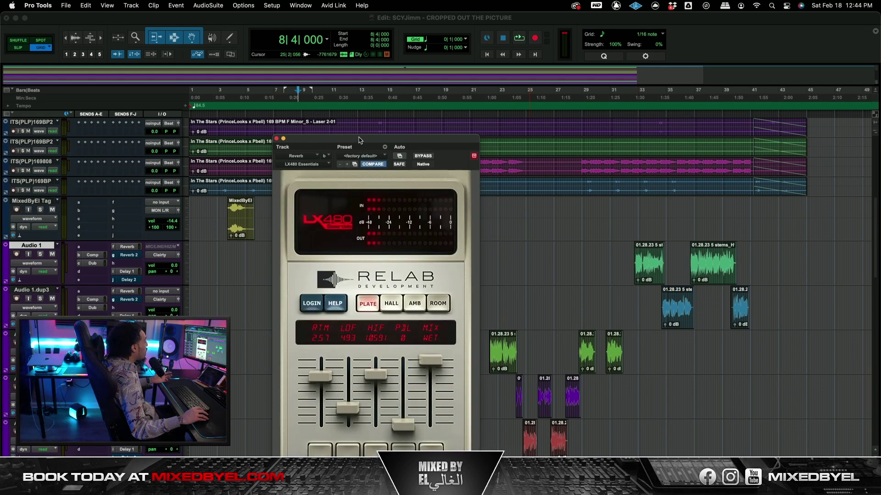
Examine the reverb time, low frequency and high frequency of the Reverb bus's LX480 Essentials plate.
{"action": "left_click_drag", "start_coordinate": [359, 138], "coordinate": [468, 56]}
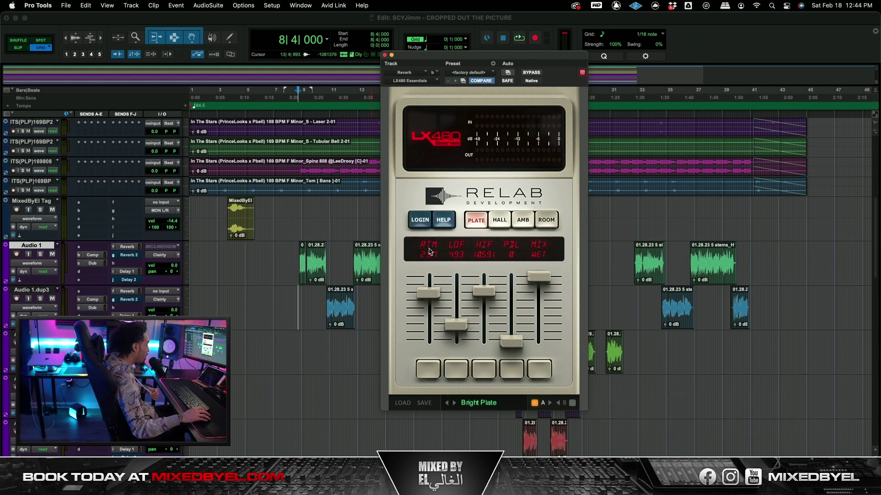
{"action": "left_click", "coordinate": [429, 293]}
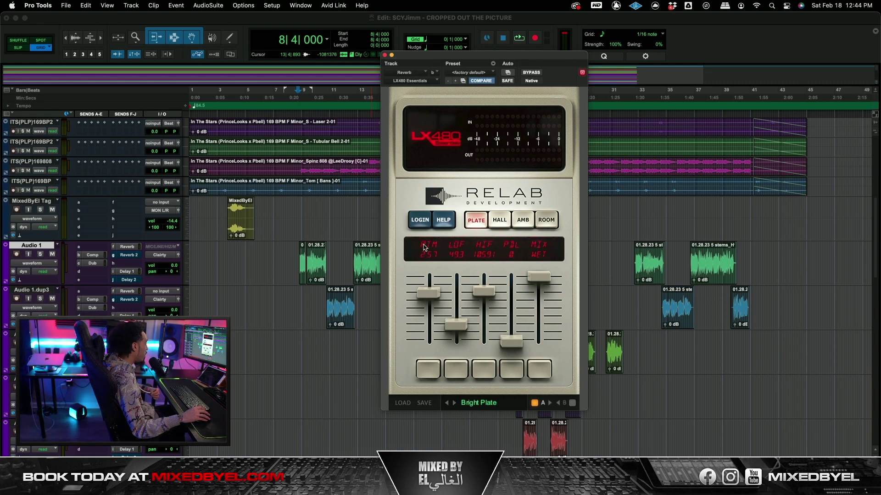
{"action": "left_click", "coordinate": [457, 326]}
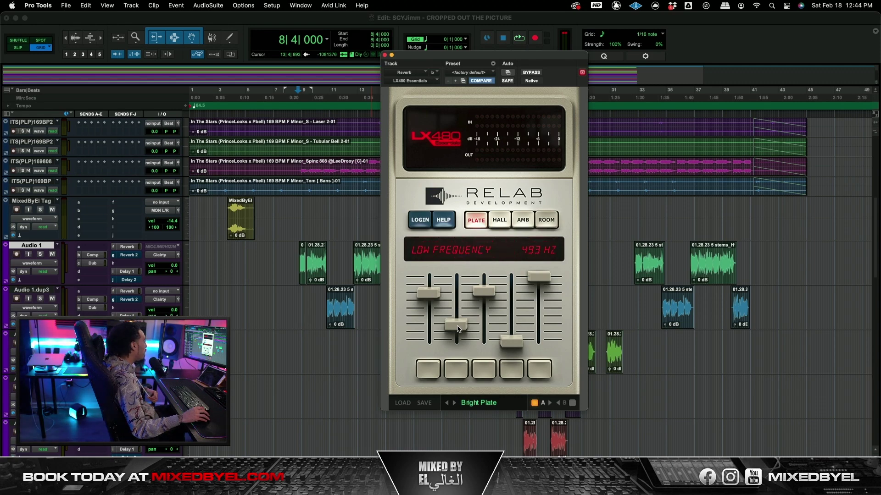
{"action": "left_click", "coordinate": [486, 292]}
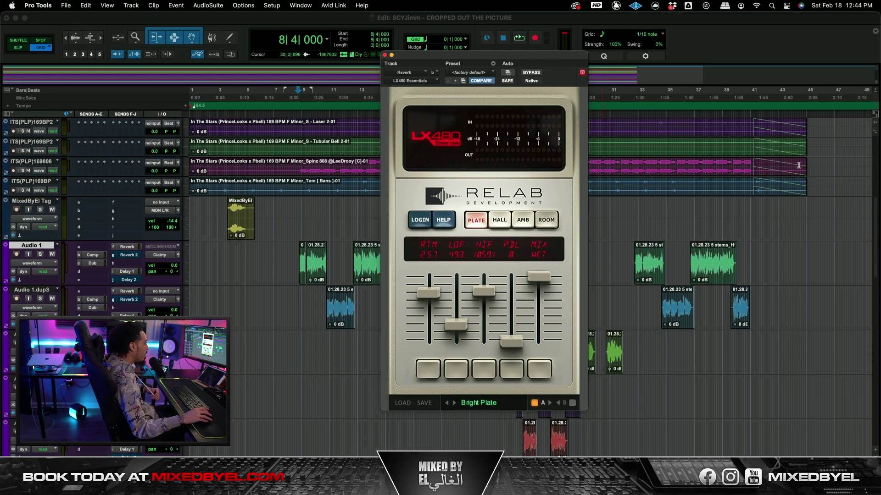
Review the mix of the Delay 1 bus's LX480 Essentials and its Doubler settings, and close the plug-in window.
{"action": "left_click_drag", "start_coordinate": [603, 60], "coordinate": [500, 123]}
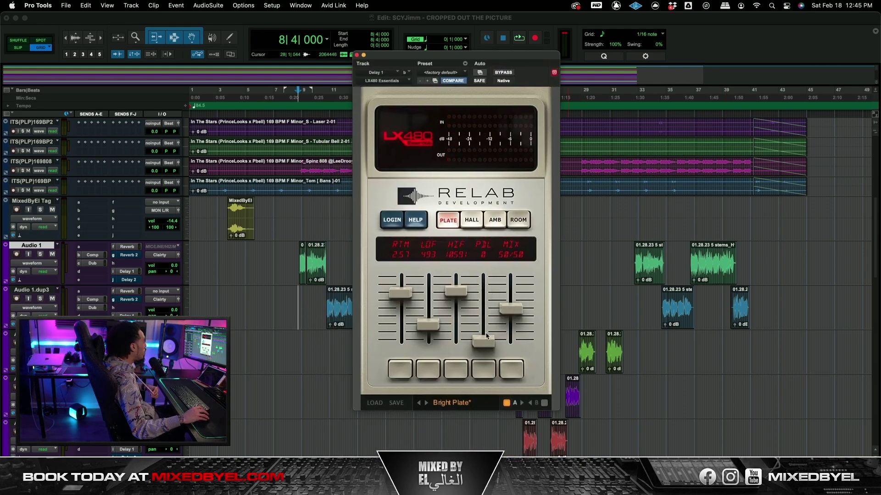
{"action": "left_click", "coordinate": [514, 309]}
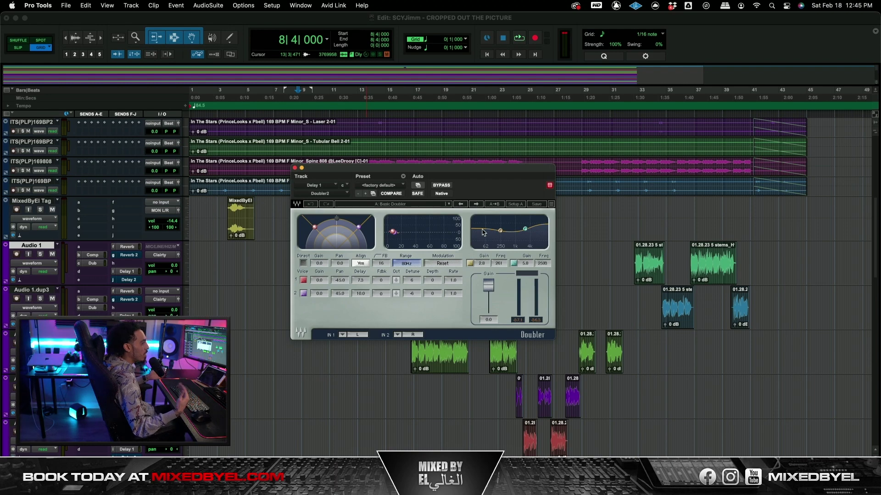
{"action": "left_click", "coordinate": [294, 168]}
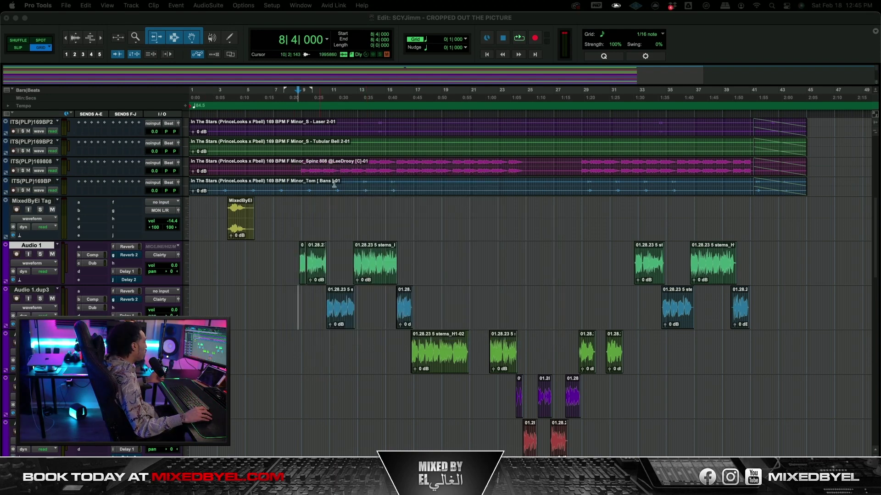
Solo the Audio 1 and Audio 1.dup4 vocal tracks and start playback from 8|4|000.
{"action": "left_click", "coordinate": [41, 254]}
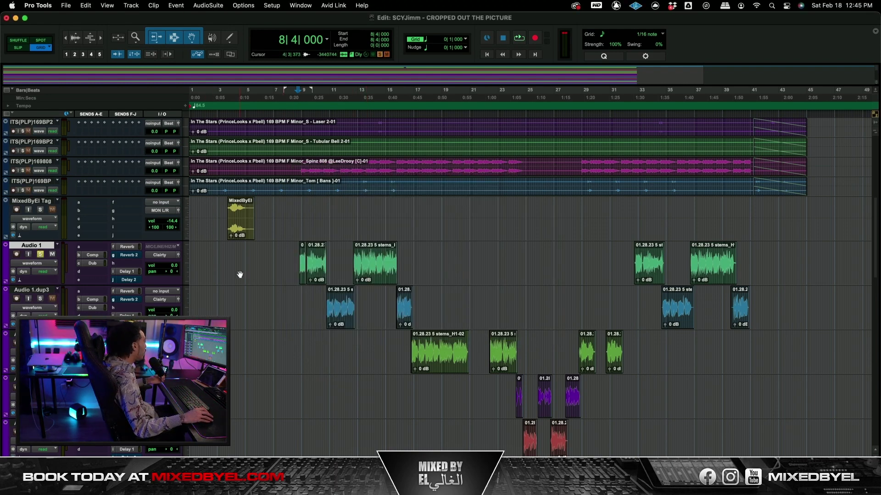
{"action": "scroll", "coordinate": [298, 299], "scroll_direction": "down", "scroll_amount": 5}
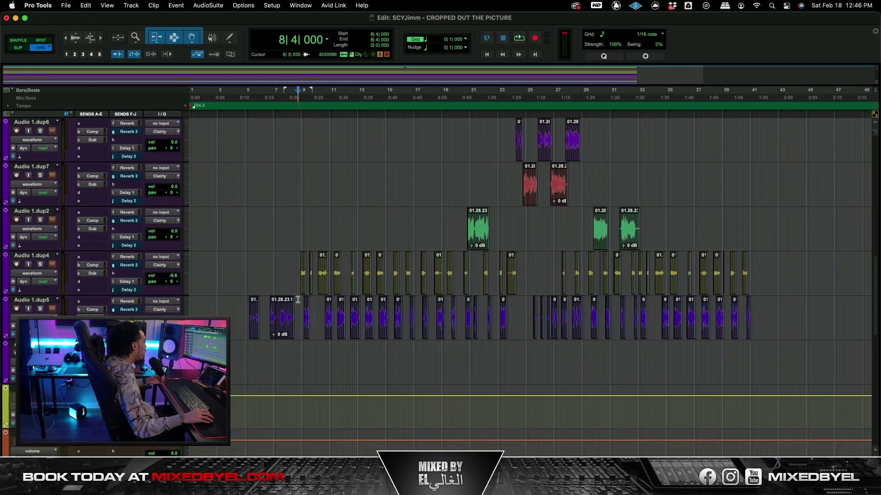
{"action": "left_click", "coordinate": [40, 265]}
{"action": "scroll", "coordinate": [295, 290], "scroll_direction": "up", "scroll_amount": 5}
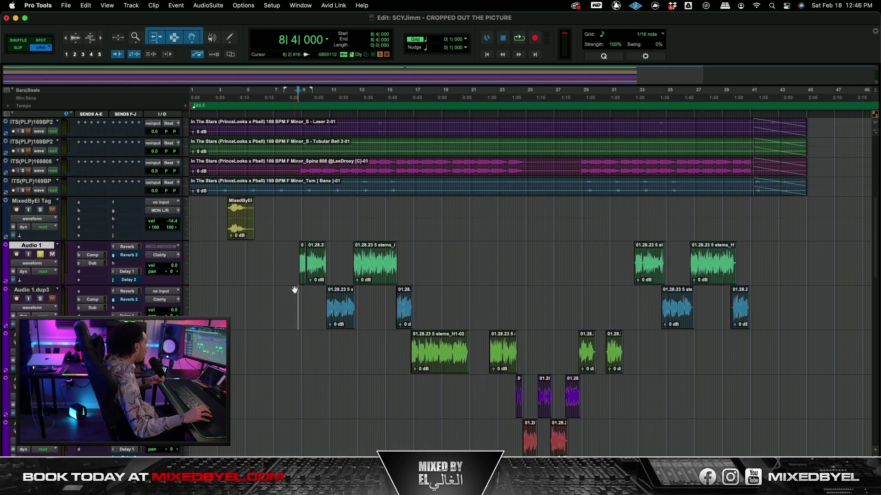
{"action": "scroll", "coordinate": [294, 287], "scroll_direction": "down", "scroll_amount": 1}
{"action": "key", "text": "space"}
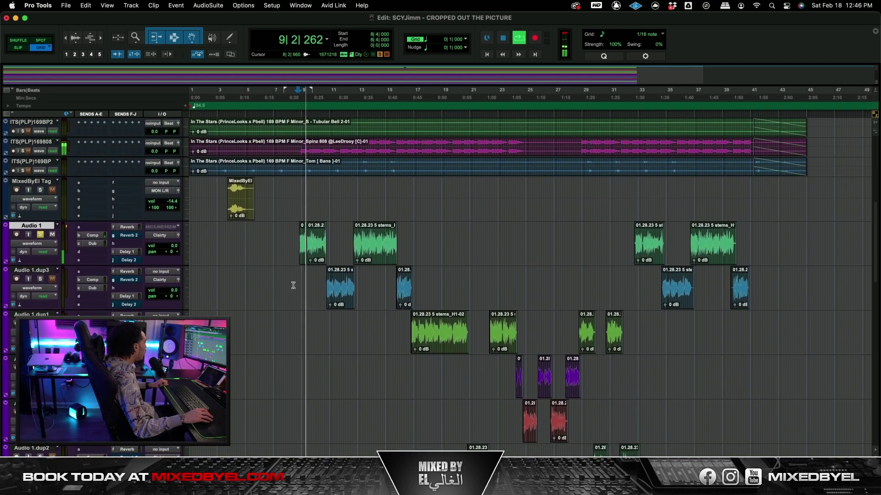